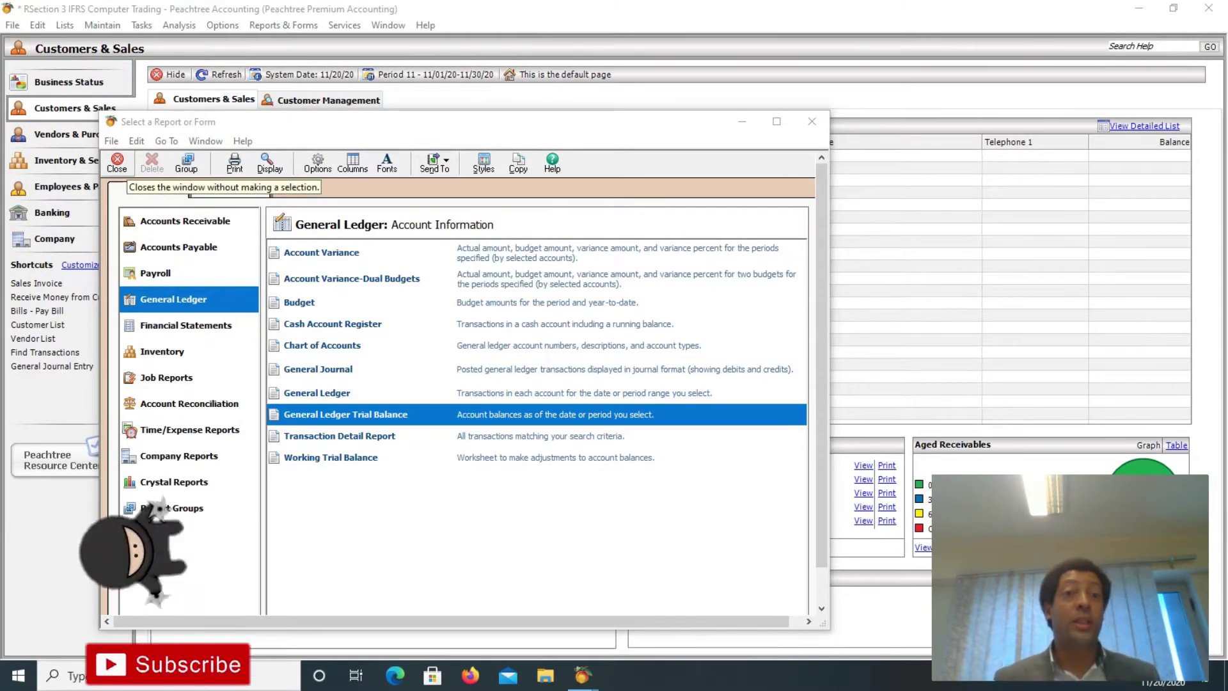
# Leave the report selection window and start a customer record with the first listed customer's ID and name.
pyautogui.click(117, 164)
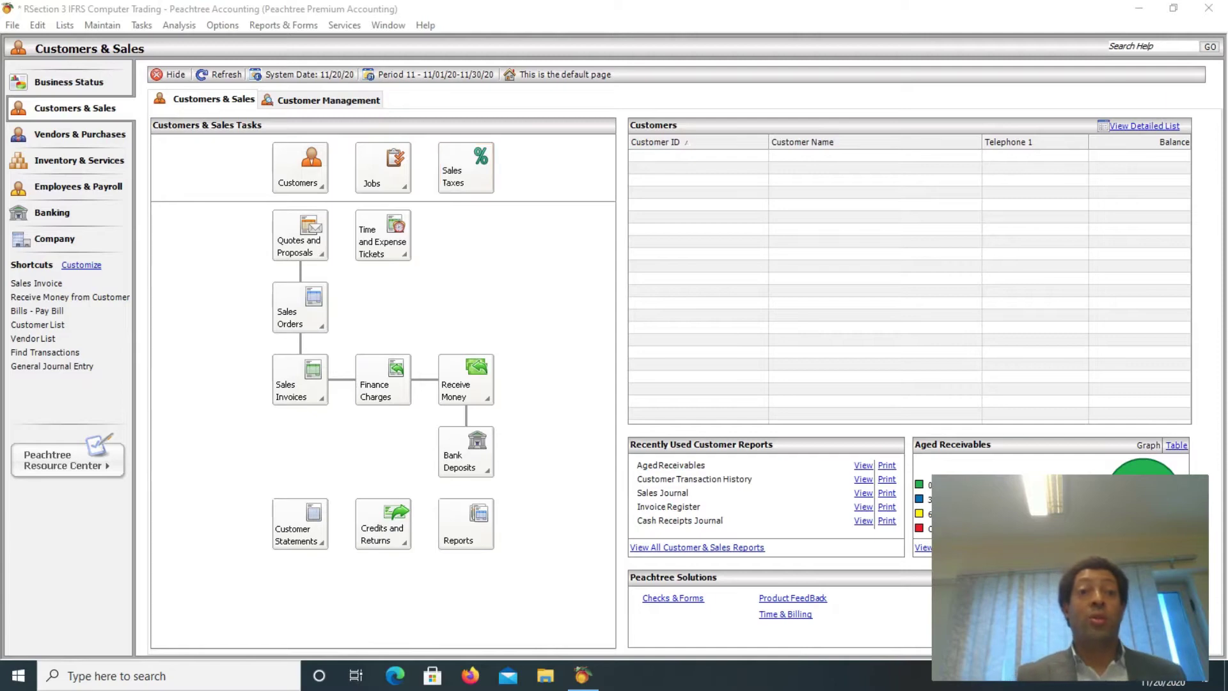
pyautogui.click(103, 26)
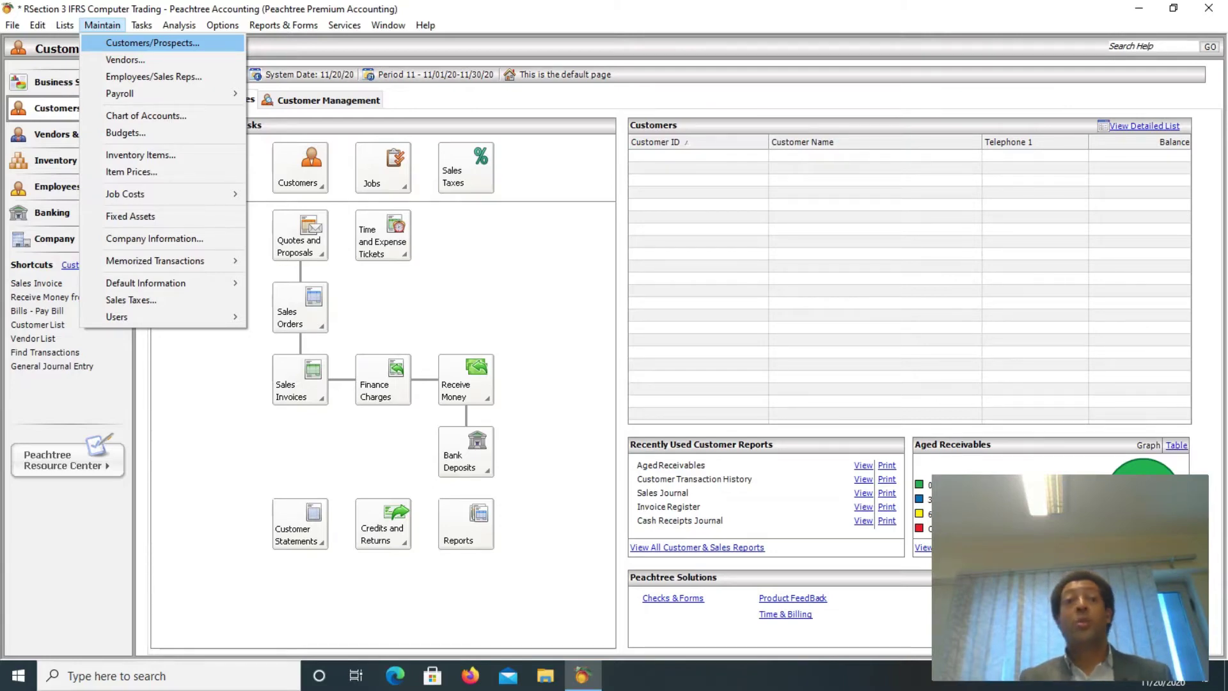
pyautogui.press('Return')
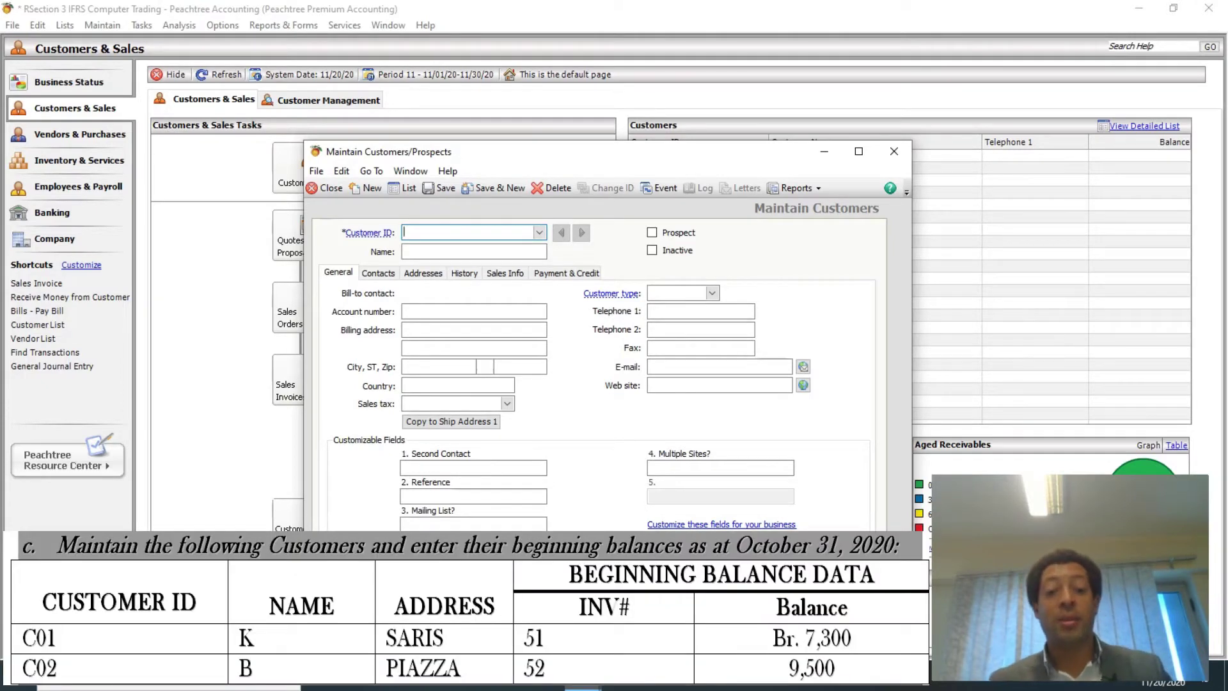
pyautogui.write('C01')
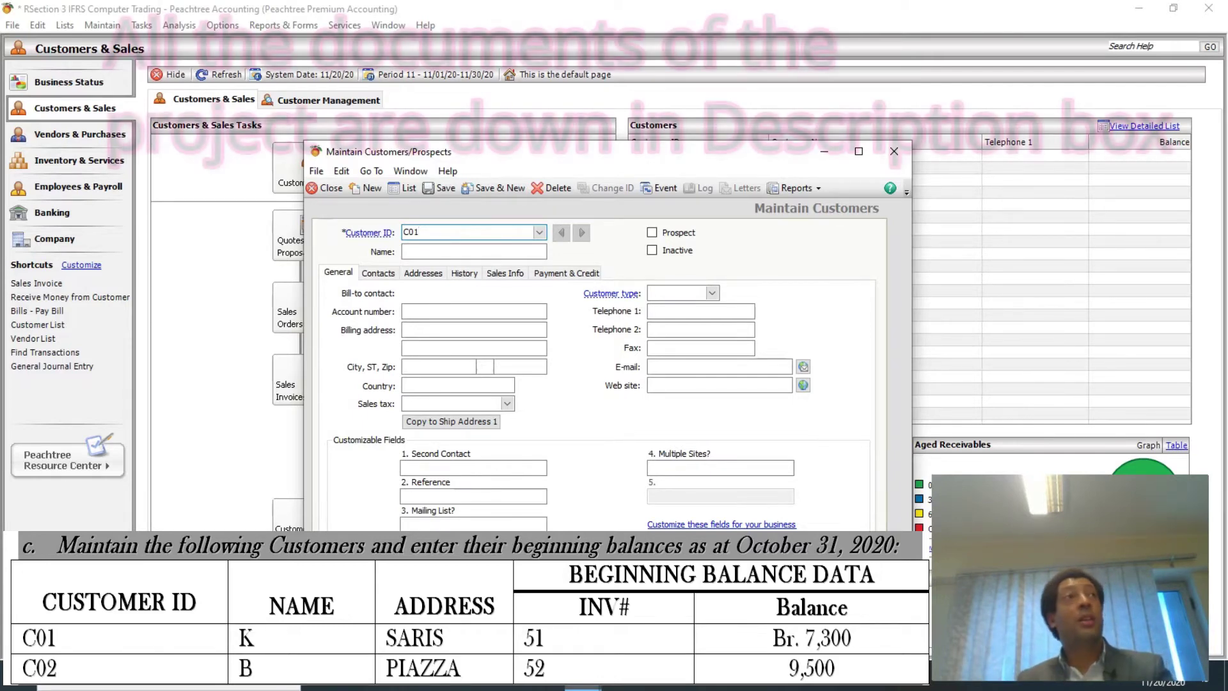
pyautogui.press('Tab')
pyautogui.write('K')
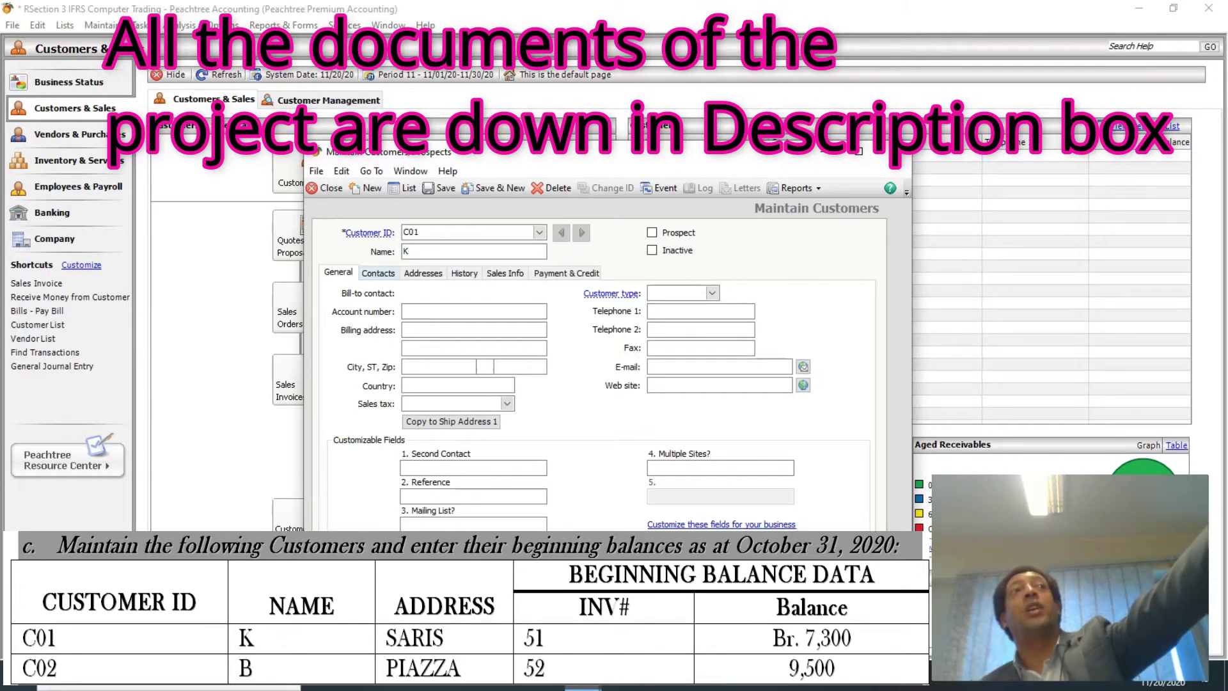
pyautogui.click(378, 272)
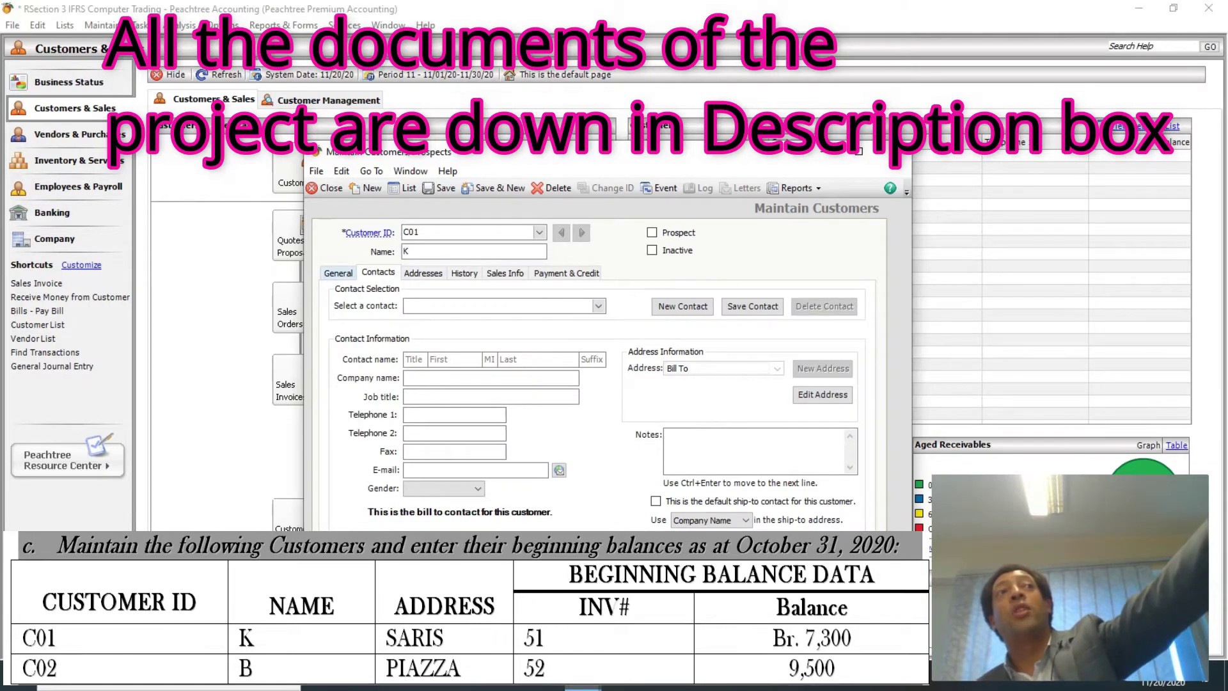
pyautogui.click(338, 273)
pyautogui.click(378, 272)
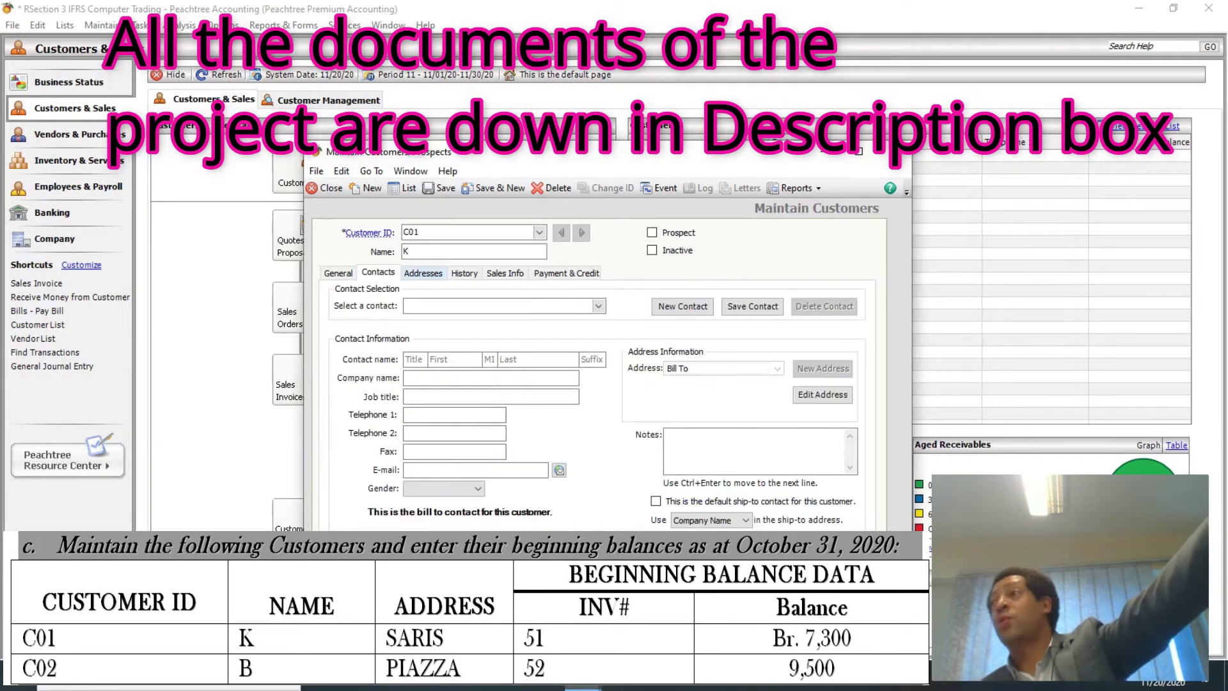
pyautogui.click(422, 273)
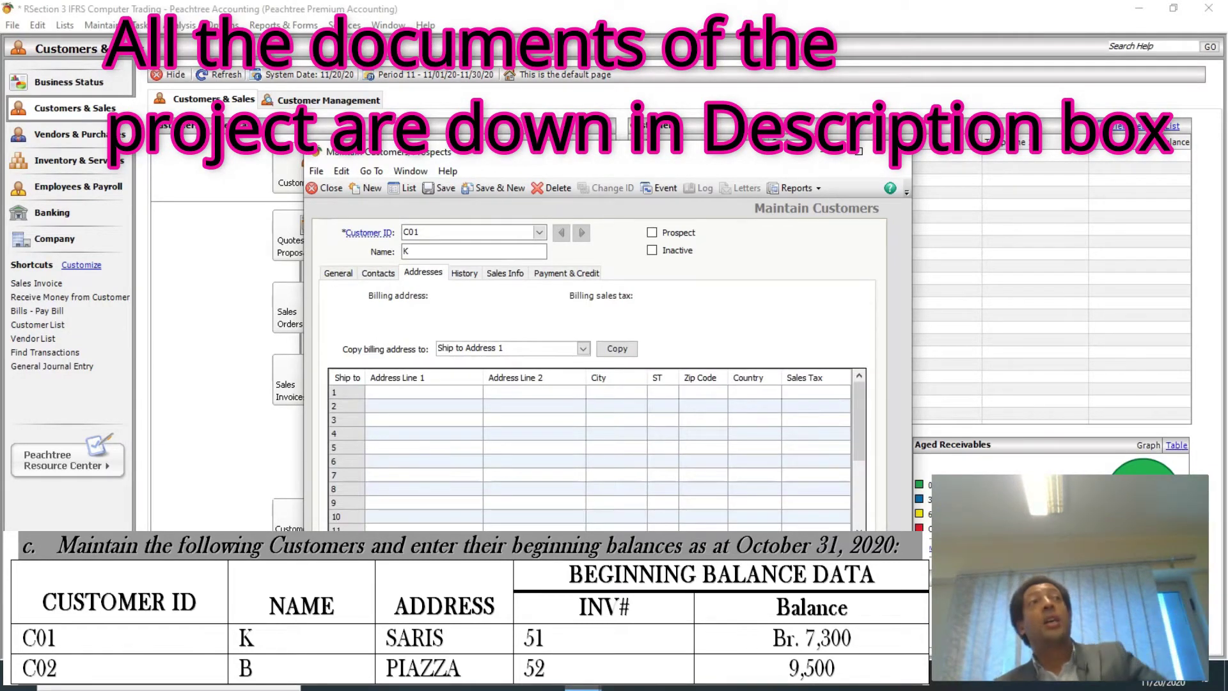
# Fill in the first customer's billing address in the general details as given in the assignment table.
pyautogui.click(337, 272)
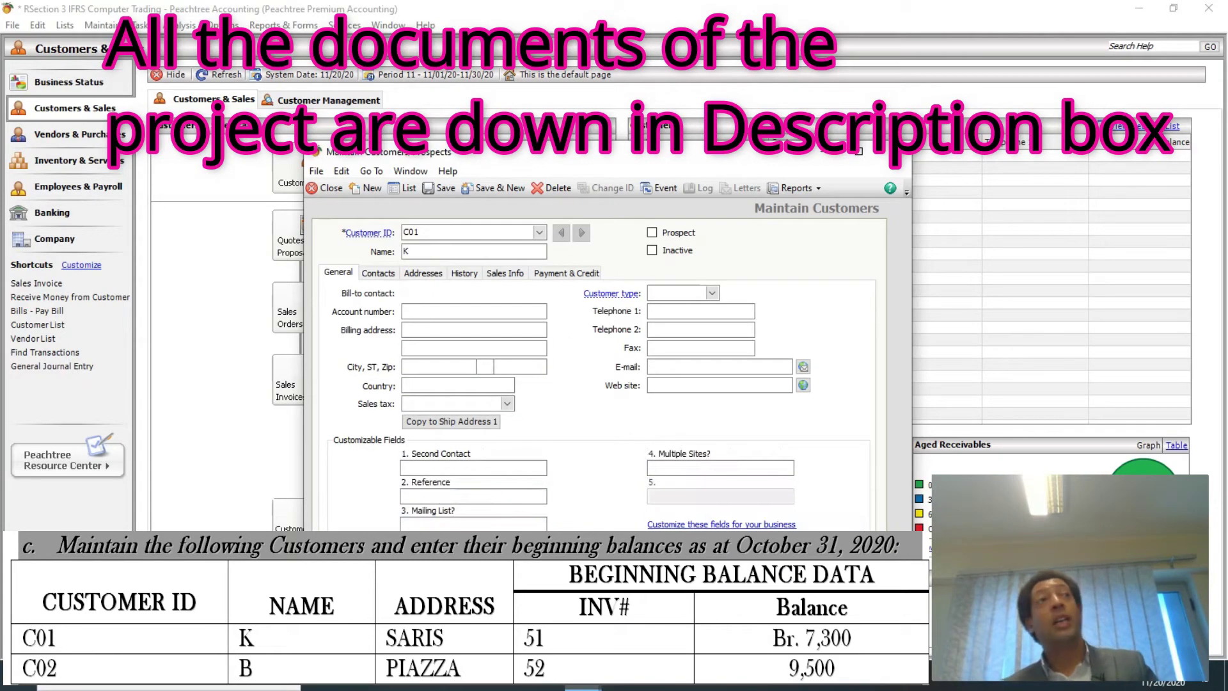
pyautogui.click(473, 330)
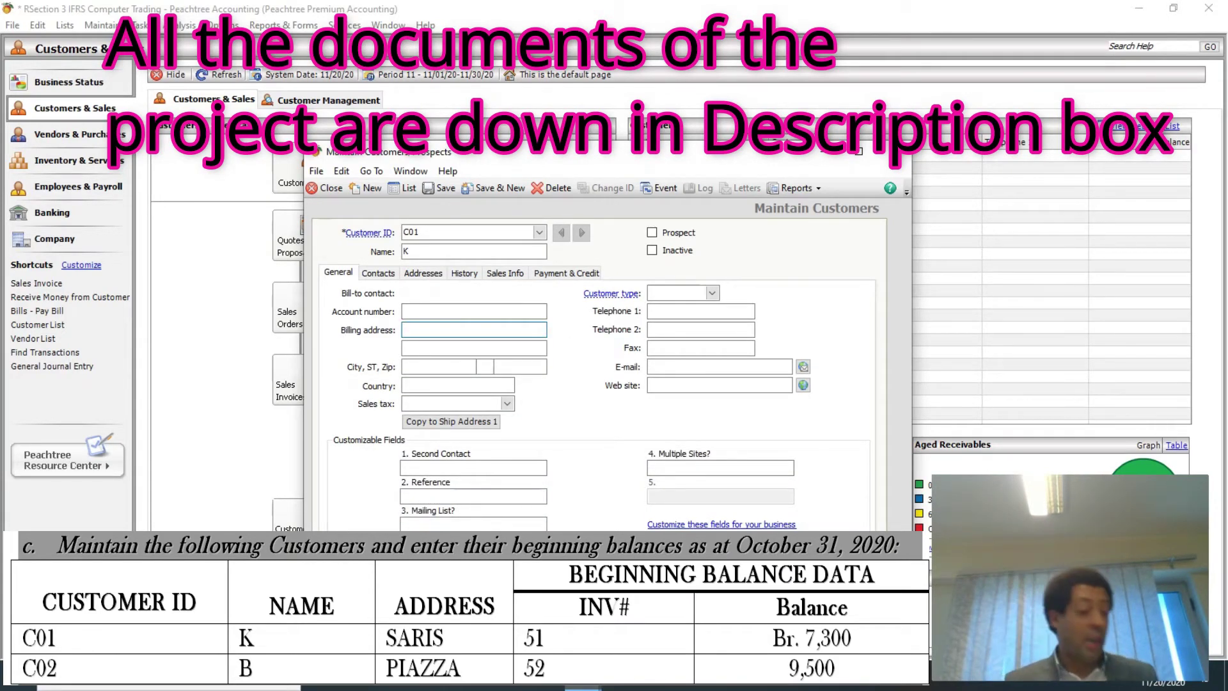
pyautogui.write('SAROS')
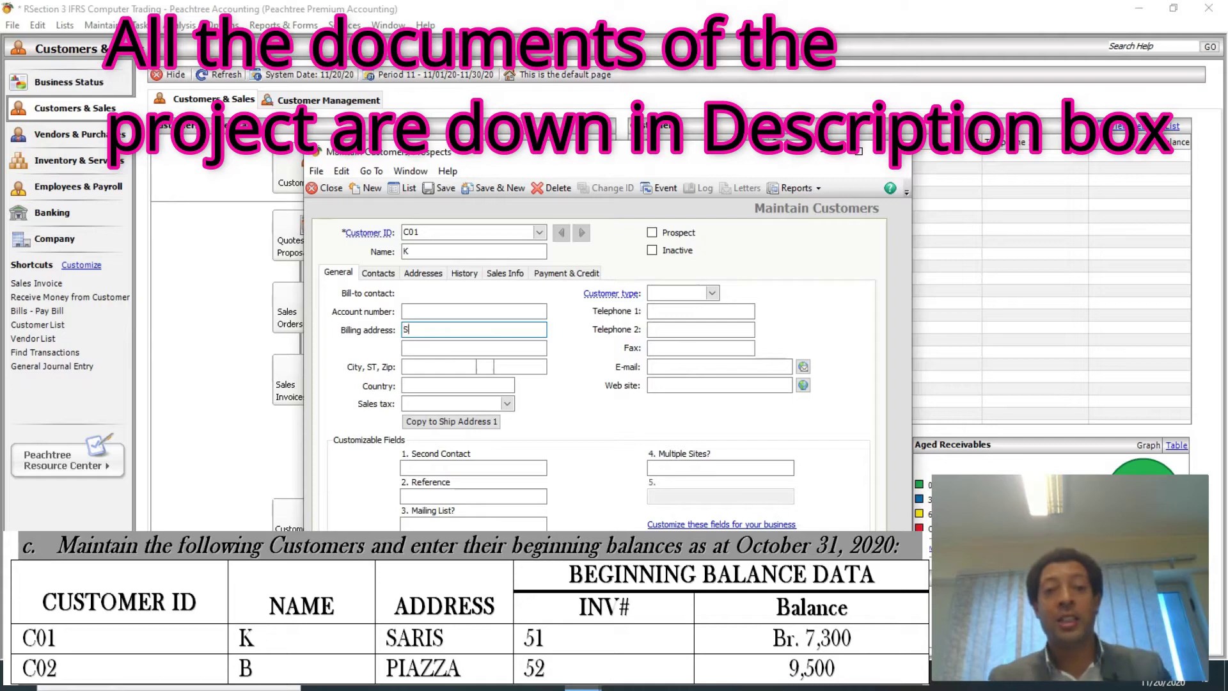
pyautogui.press('BackSpace')
pyautogui.press('BackSpace')
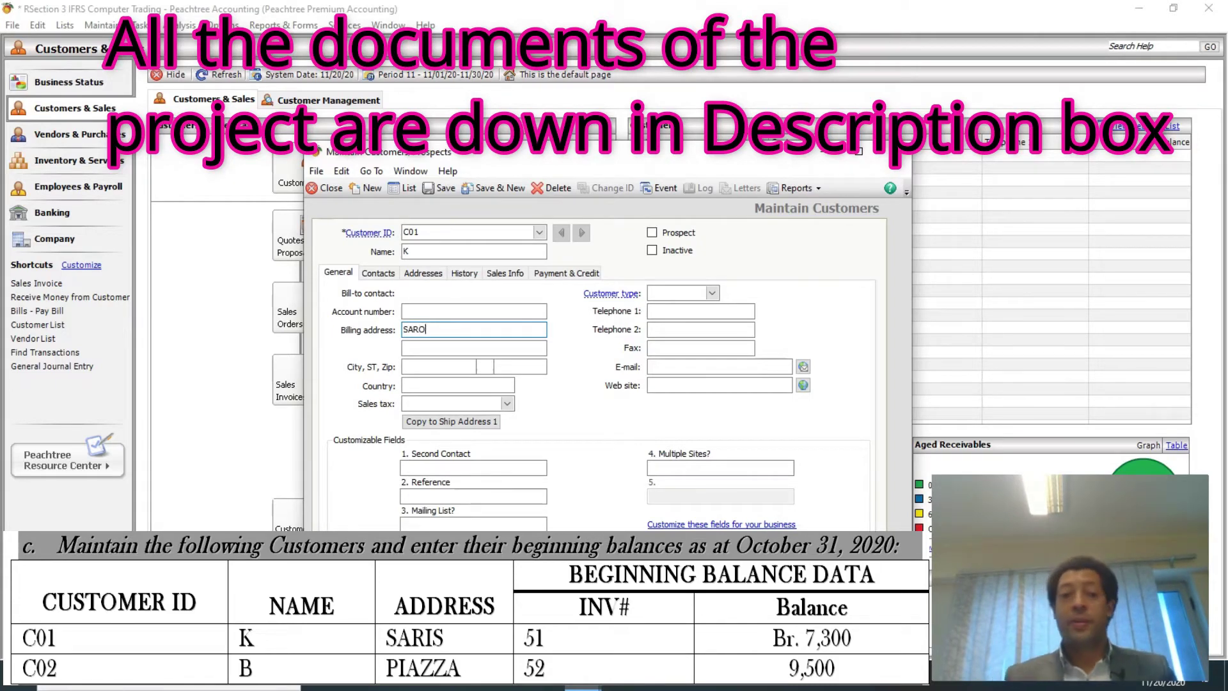
pyautogui.write('IS')
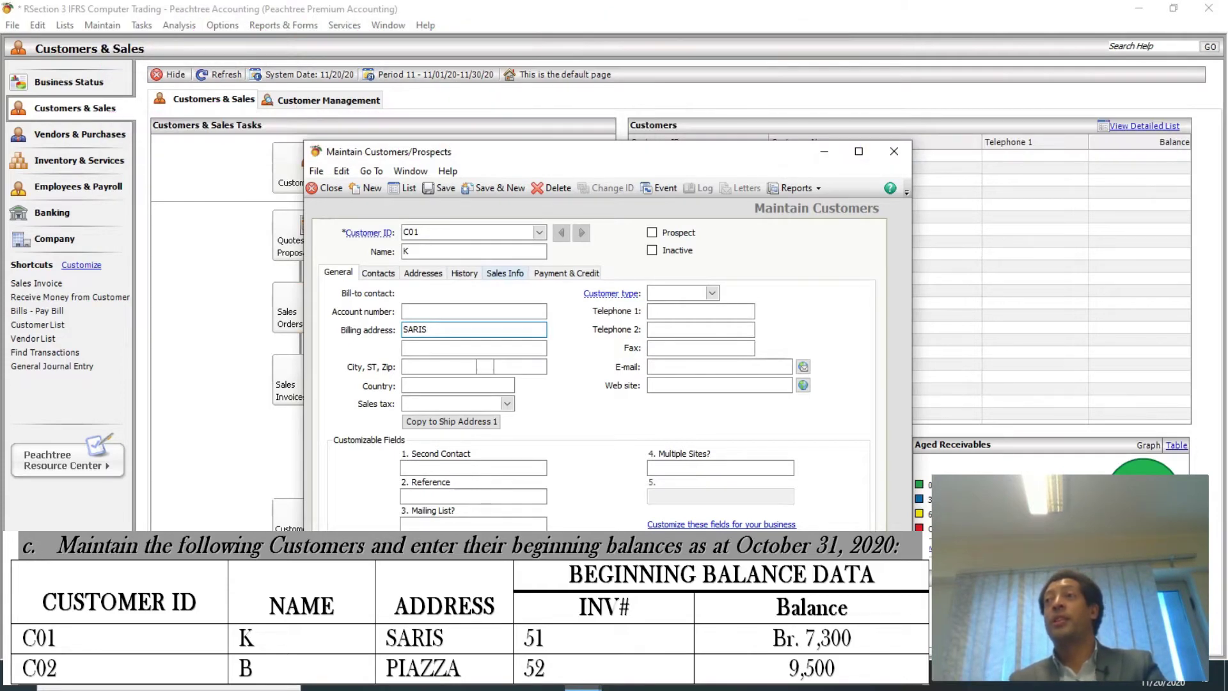
# Set the first customer's default GL sales account to 1140, Account Receivables.
pyautogui.click(505, 272)
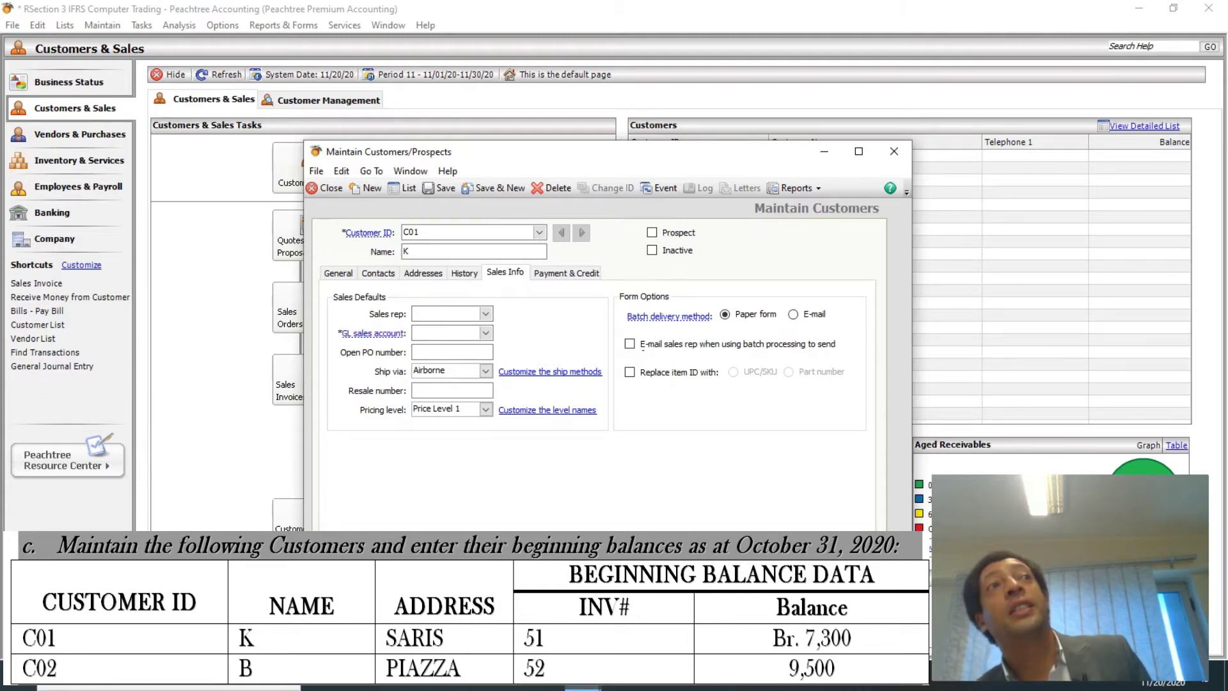
pyautogui.moveTo(373, 334)
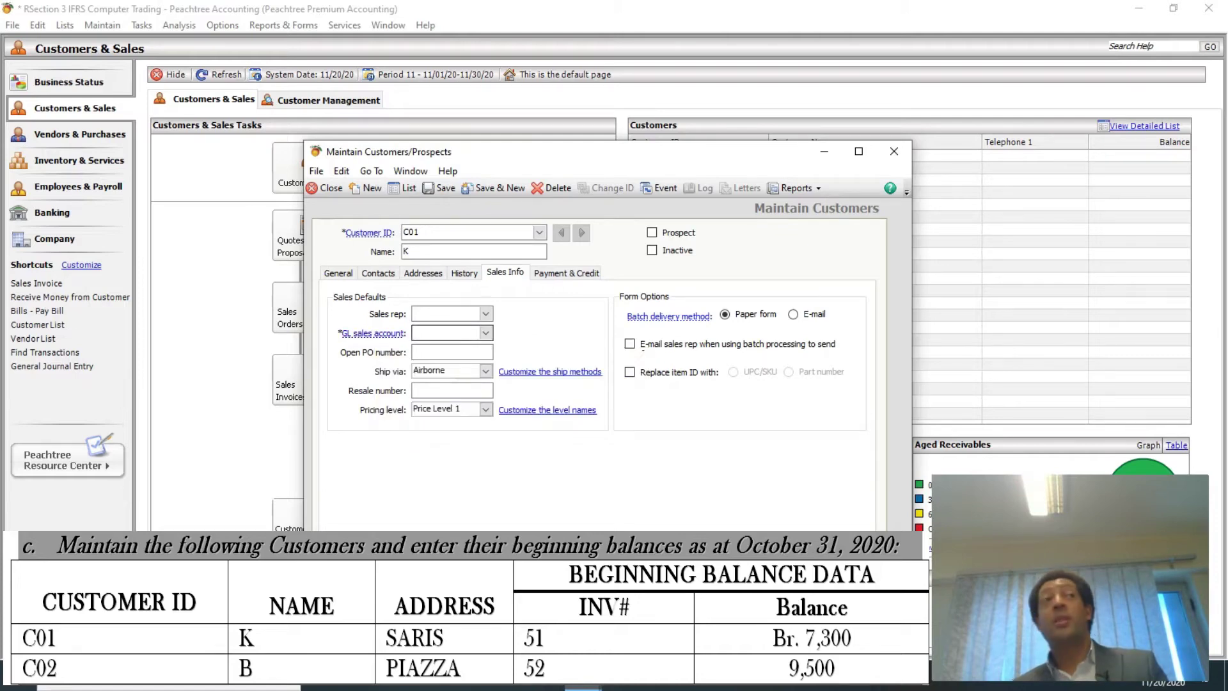
pyautogui.click(444, 333)
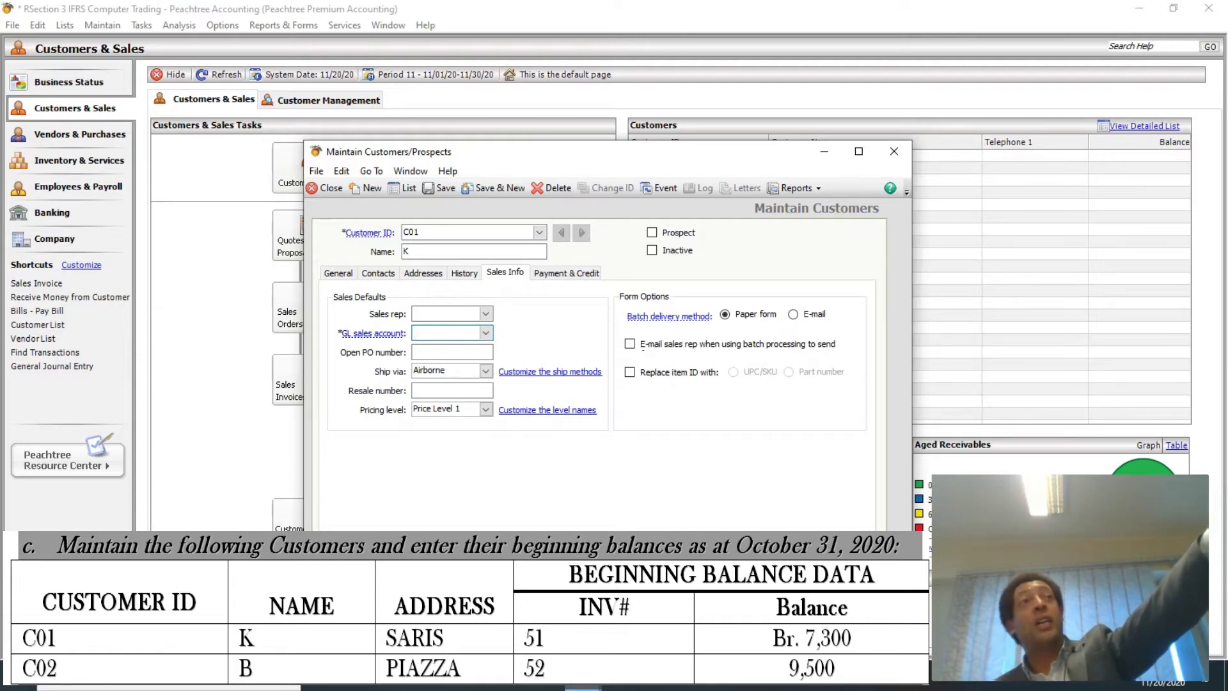
pyautogui.click(485, 333)
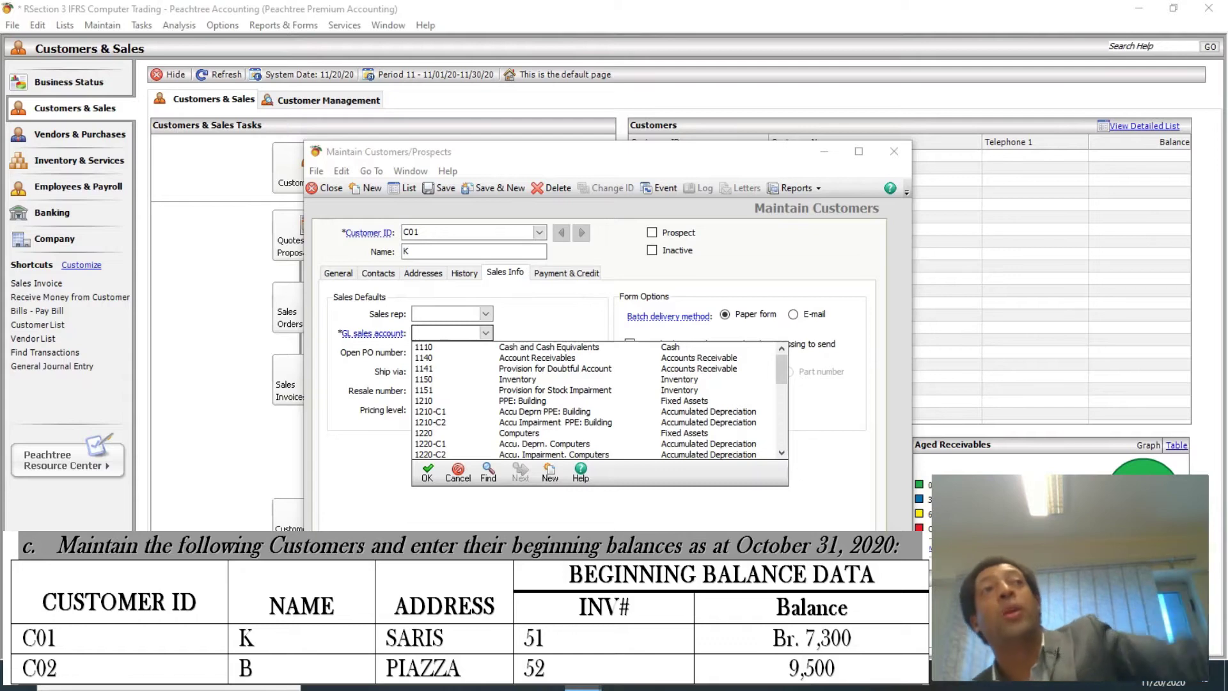
pyautogui.write('1140')
pyautogui.press('Return')
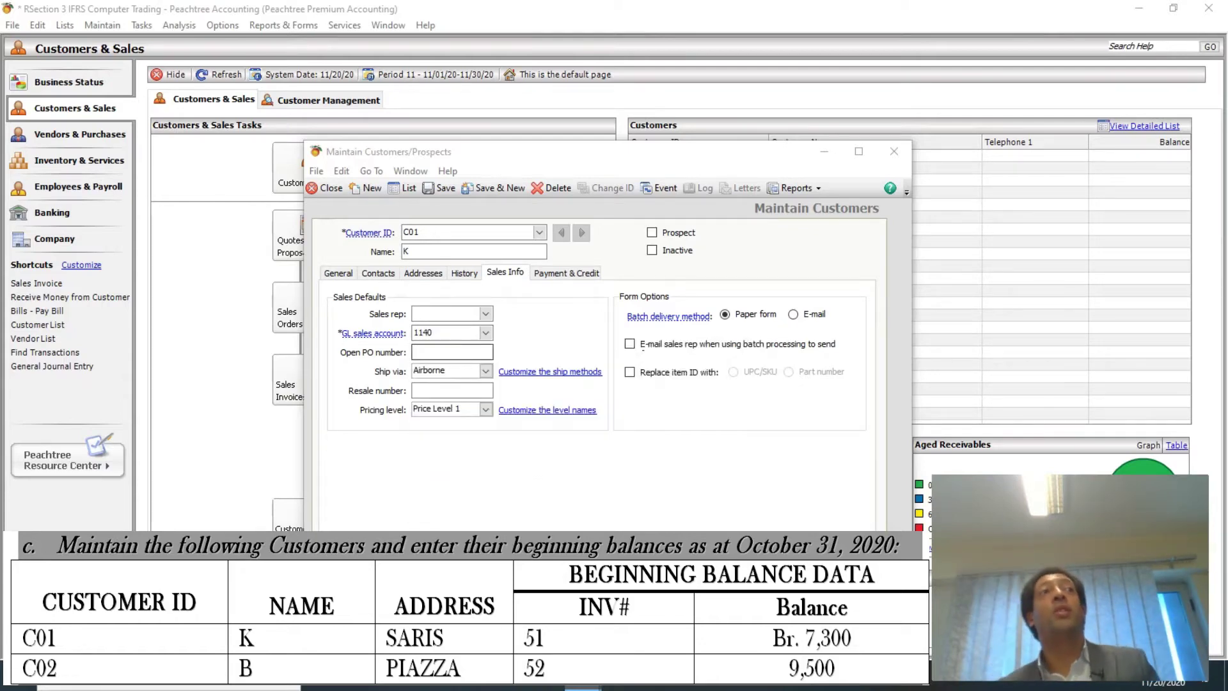
# Set the first customer's GL sales account to 4110, Sales and Other Income, and save the record.
pyautogui.click(486, 333)
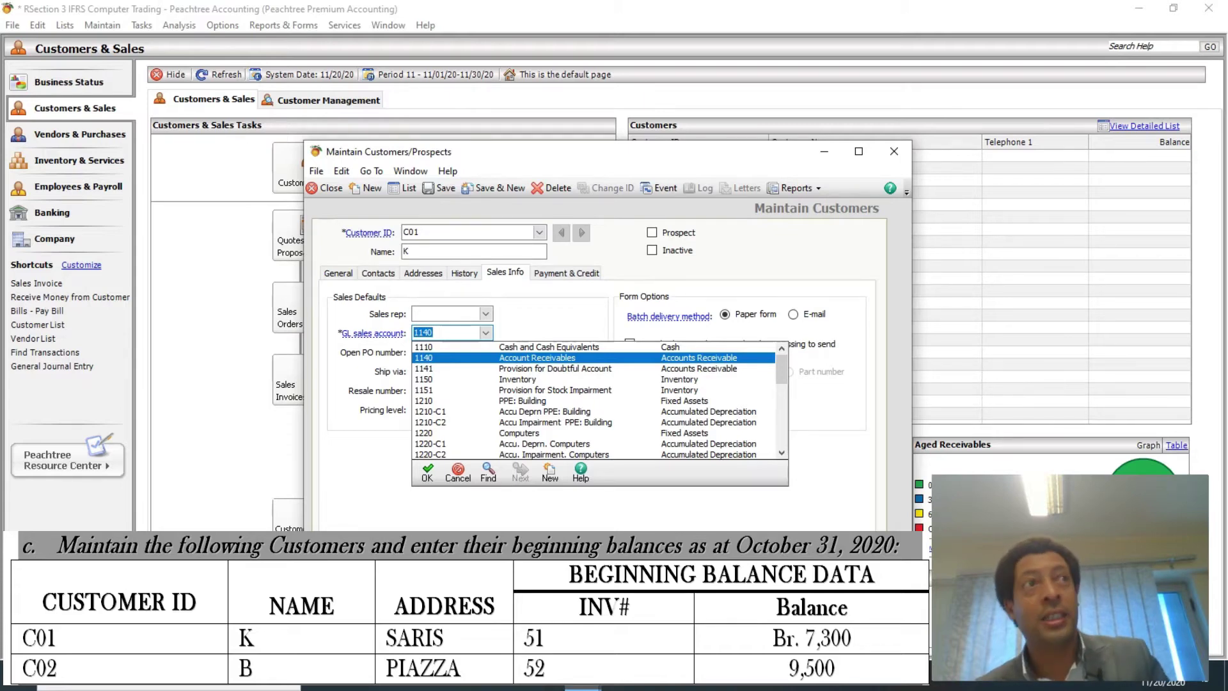
pyautogui.write('4')
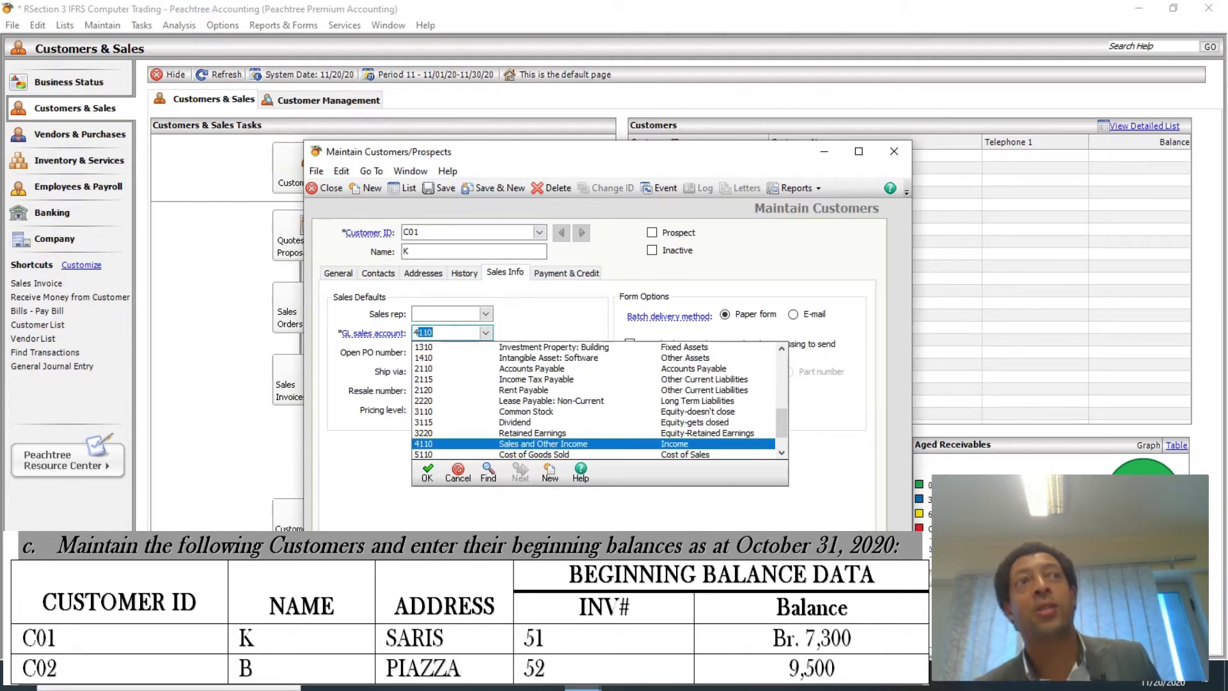
pyautogui.press('Return')
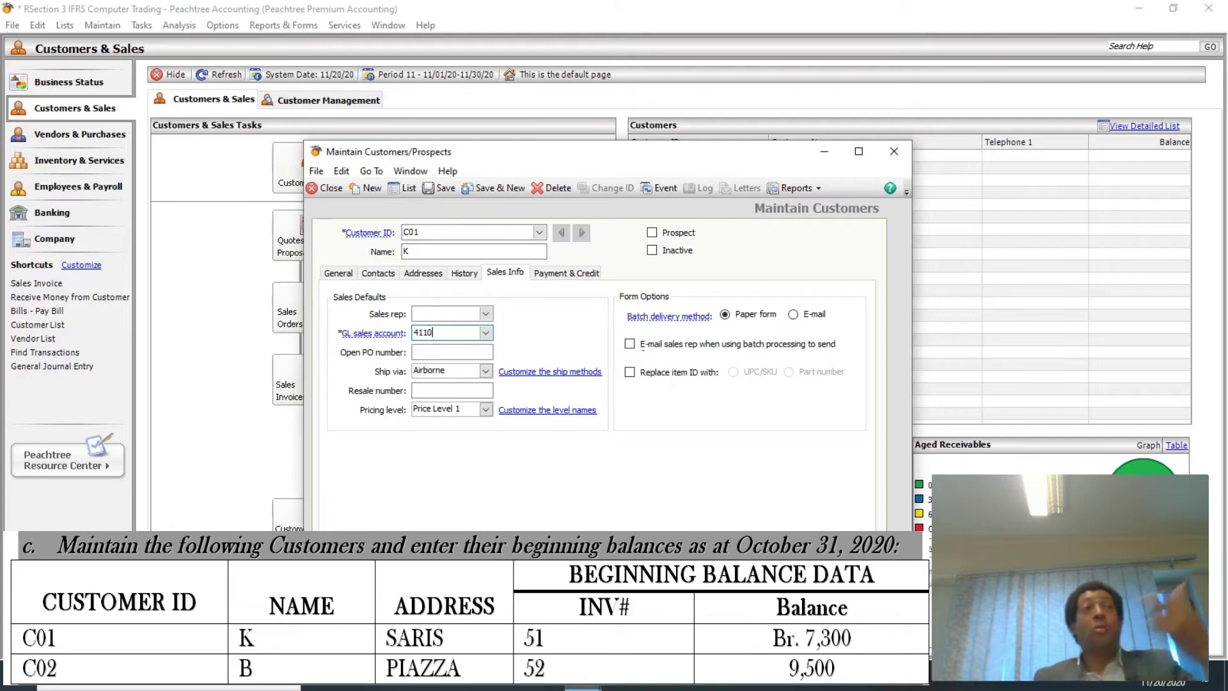
pyautogui.click(442, 190)
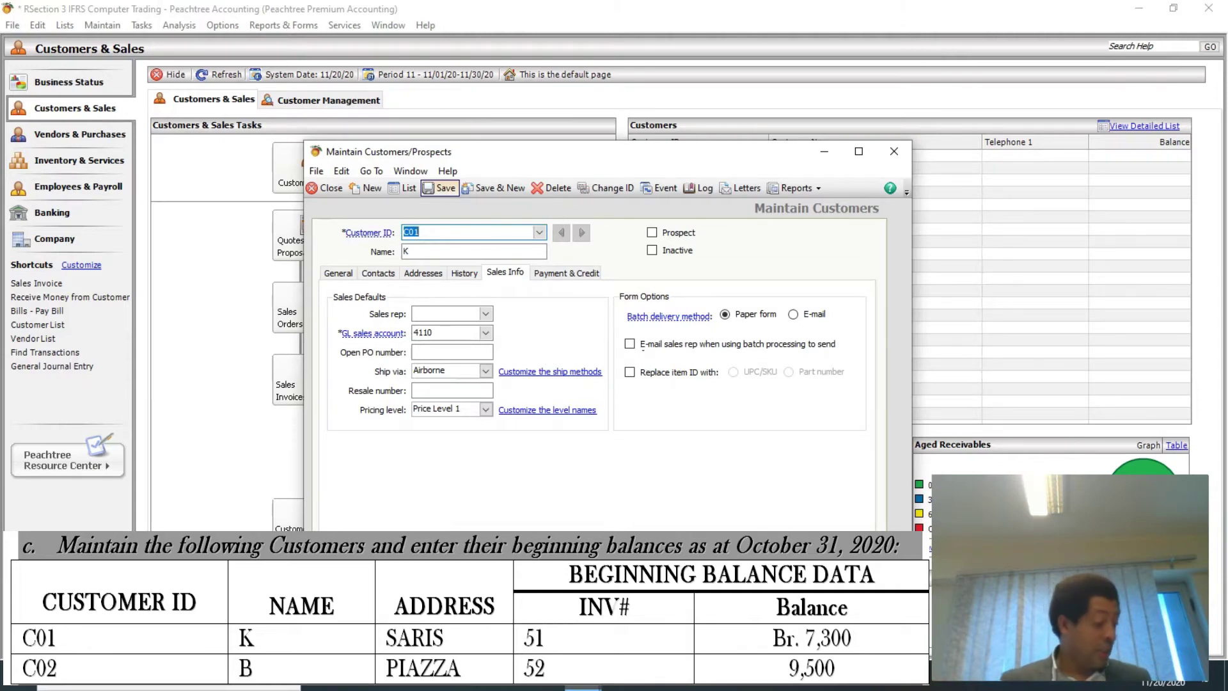
# Start the second customer's record from the saved one by entering the second listed customer's ID and name.
pyautogui.write('C02')
pyautogui.press('Tab')
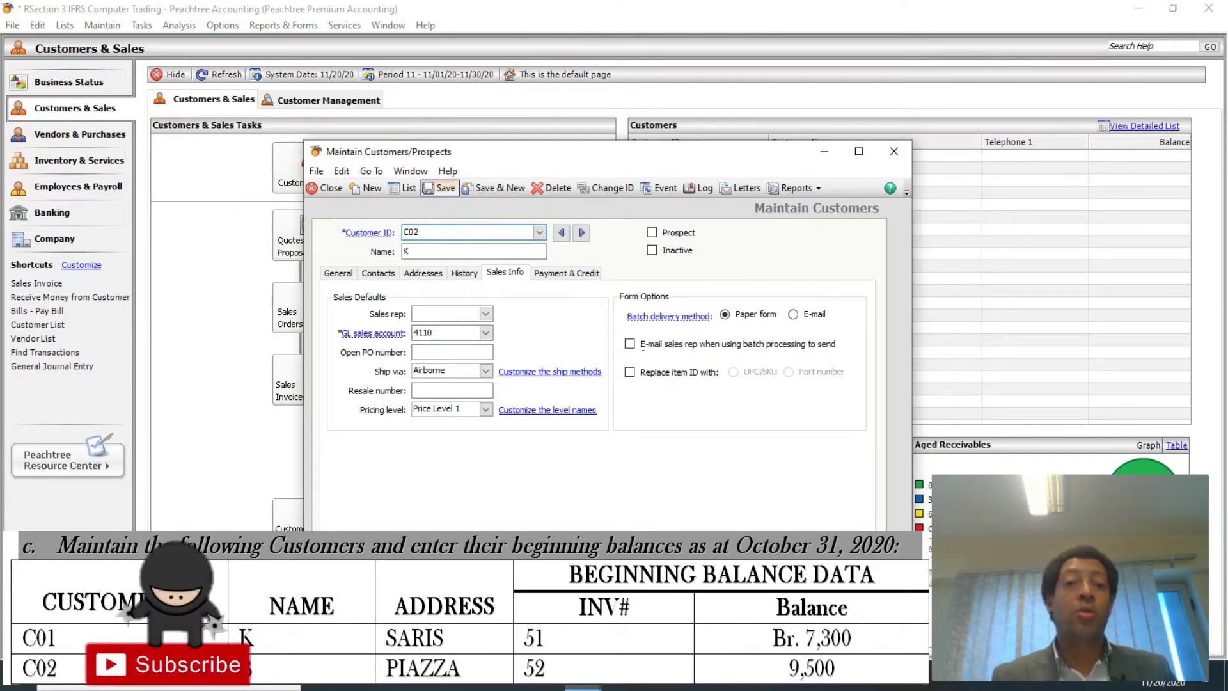
pyautogui.write('B')
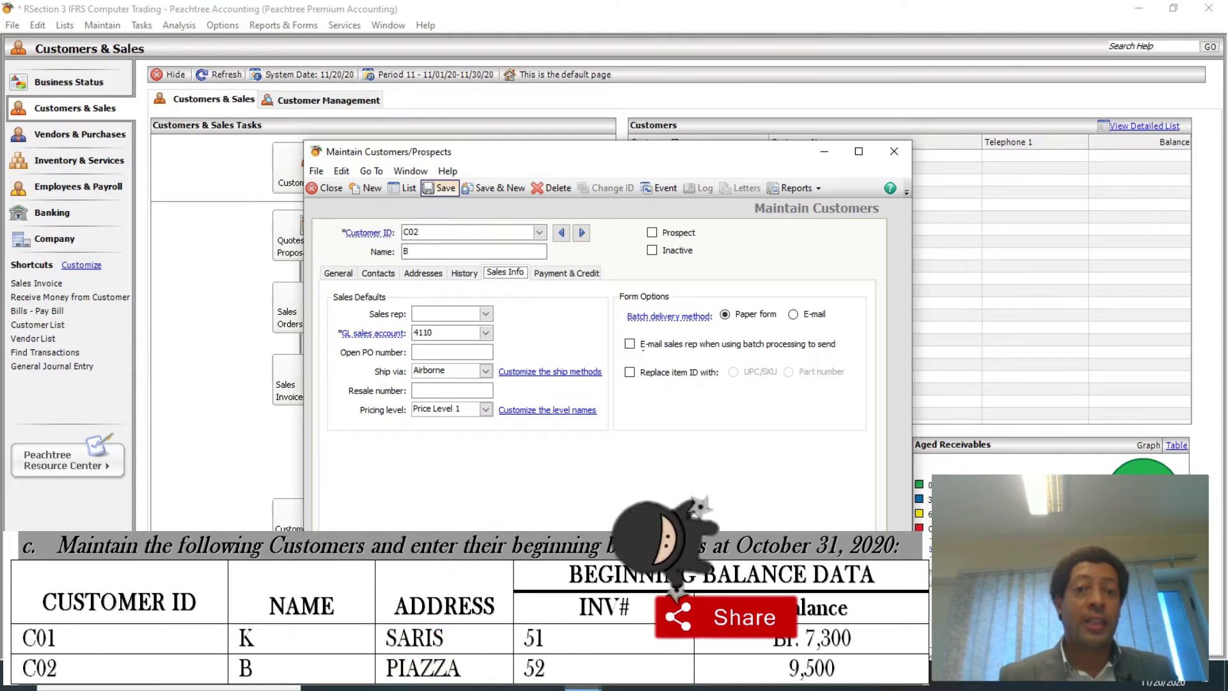
# Replace the billing address in the second customer's general details with the one given in the assignment table.
pyautogui.click(338, 273)
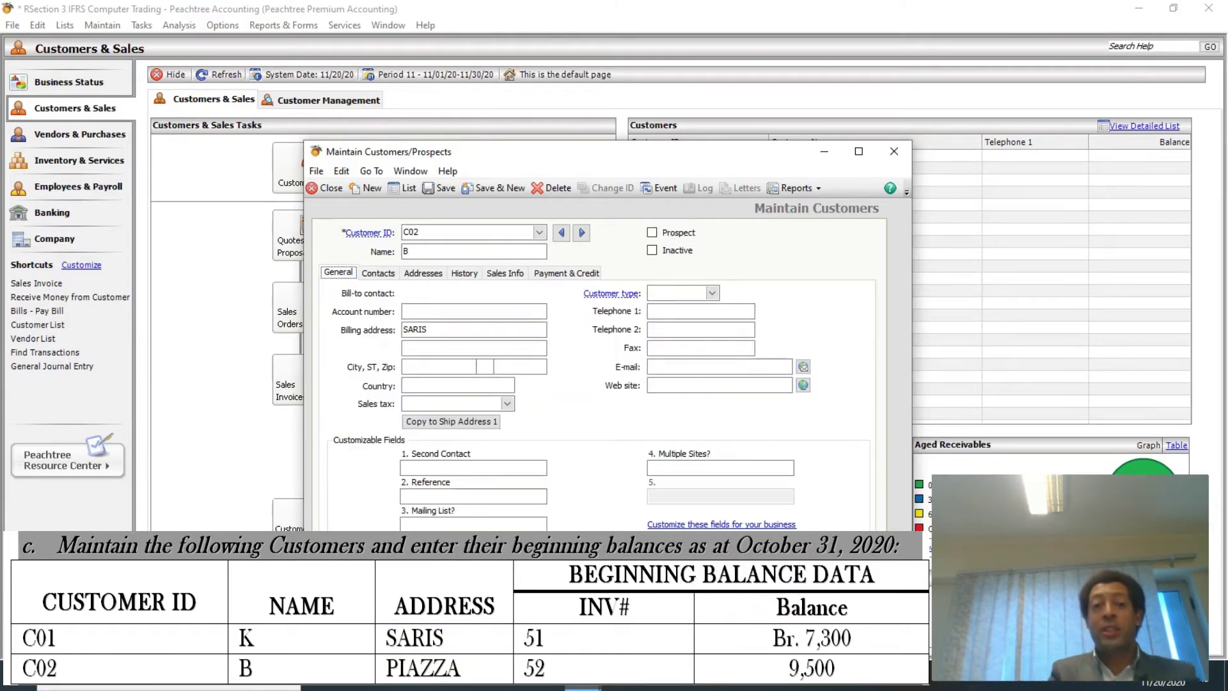
pyautogui.click(432, 330)
pyautogui.press('BackSpace')
pyautogui.press('BackSpace')
pyautogui.press('BackSpace')
pyautogui.press('BackSpace')
pyautogui.press('BackSpace')
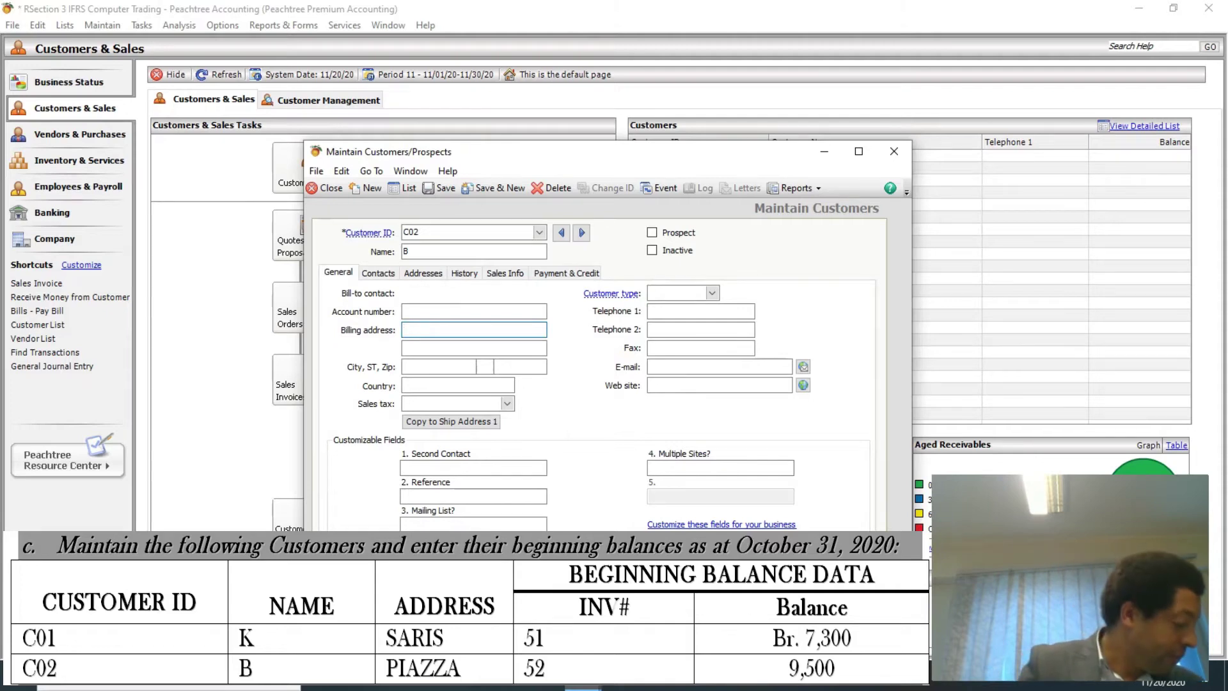
pyautogui.write('PIAZZA')
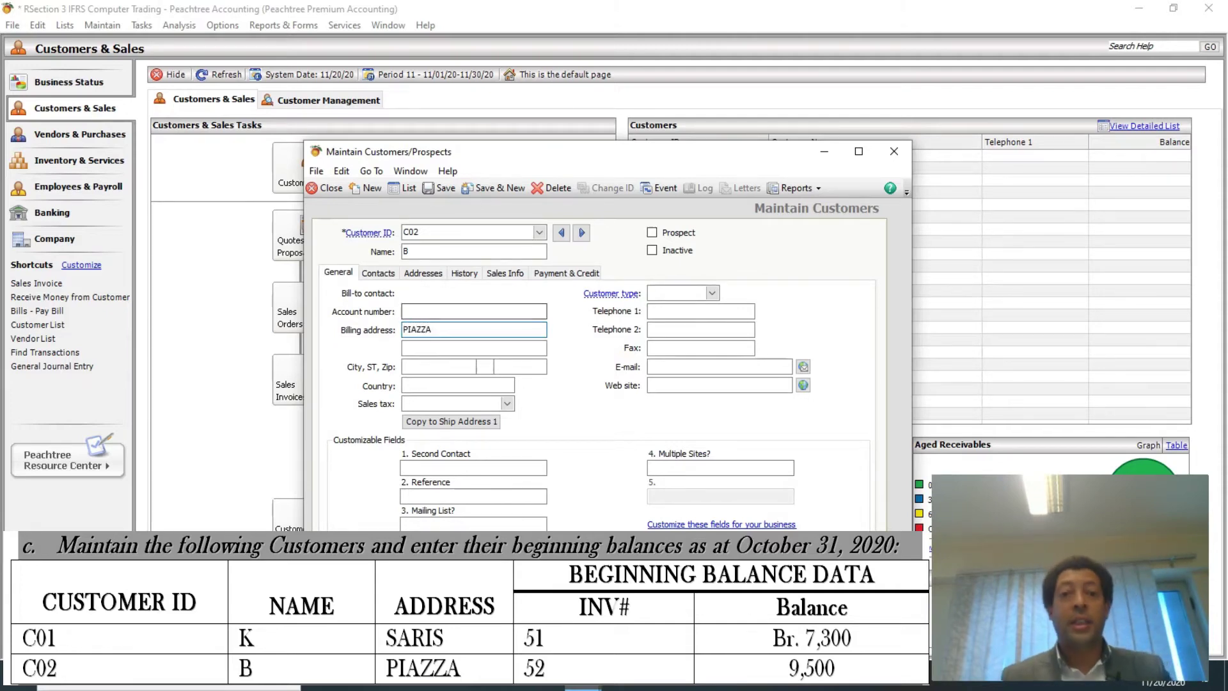
# Check the GL sales account in the second customer's sales defaults.
pyautogui.click(505, 273)
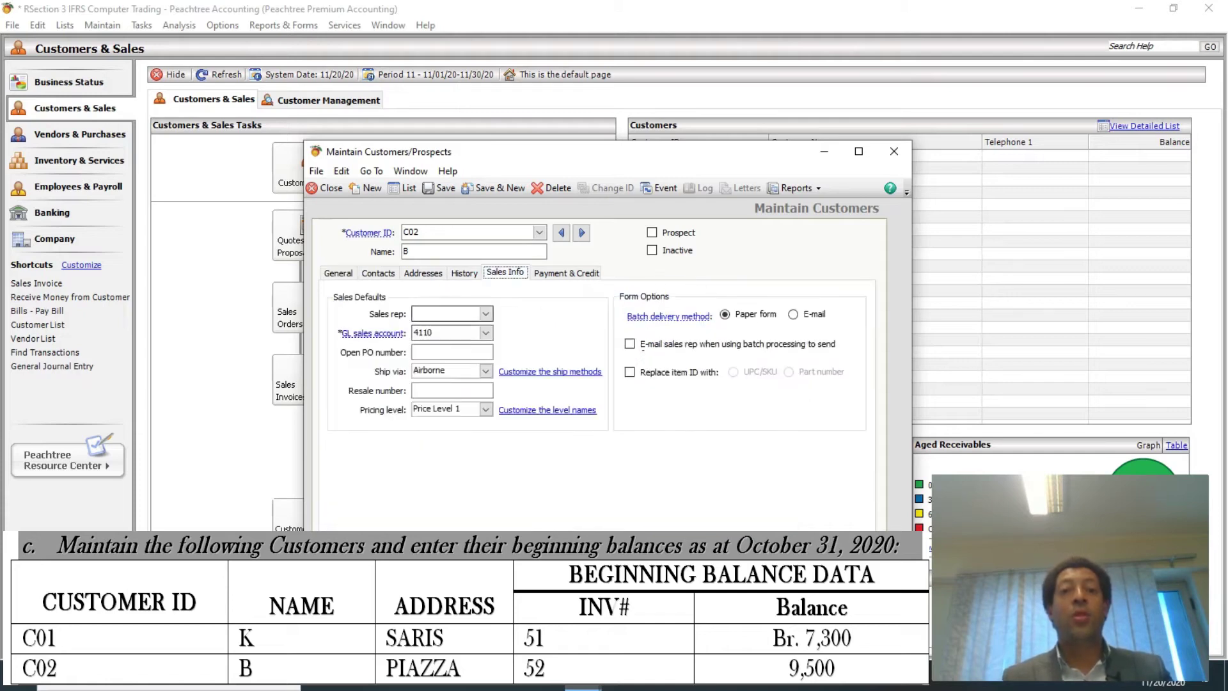
pyautogui.click(434, 333)
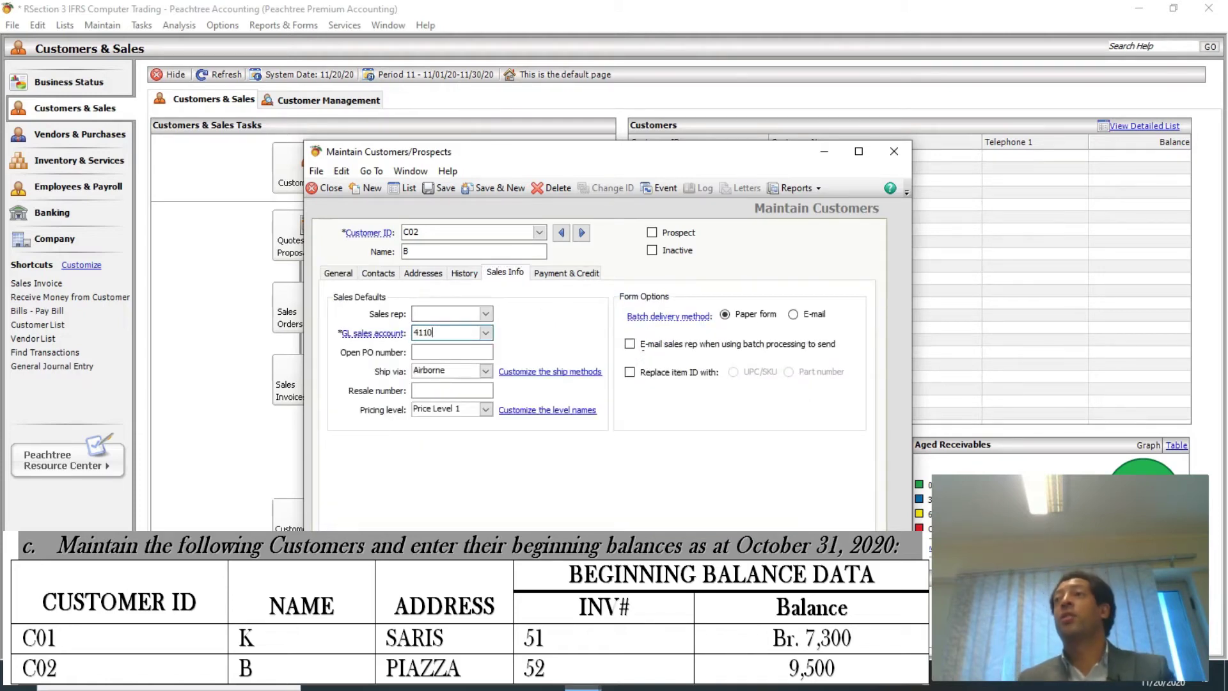
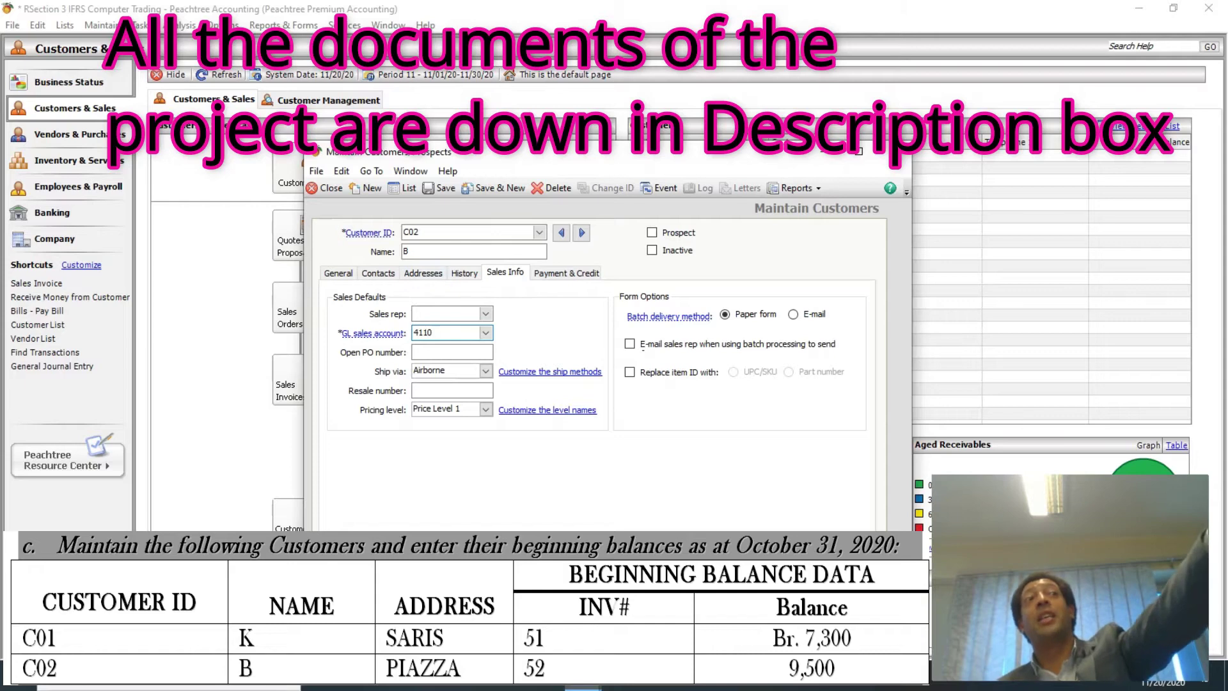
# Save the second customer's record and check both customers in the customer list before closing the maintenance window.
pyautogui.moveTo(373, 333)
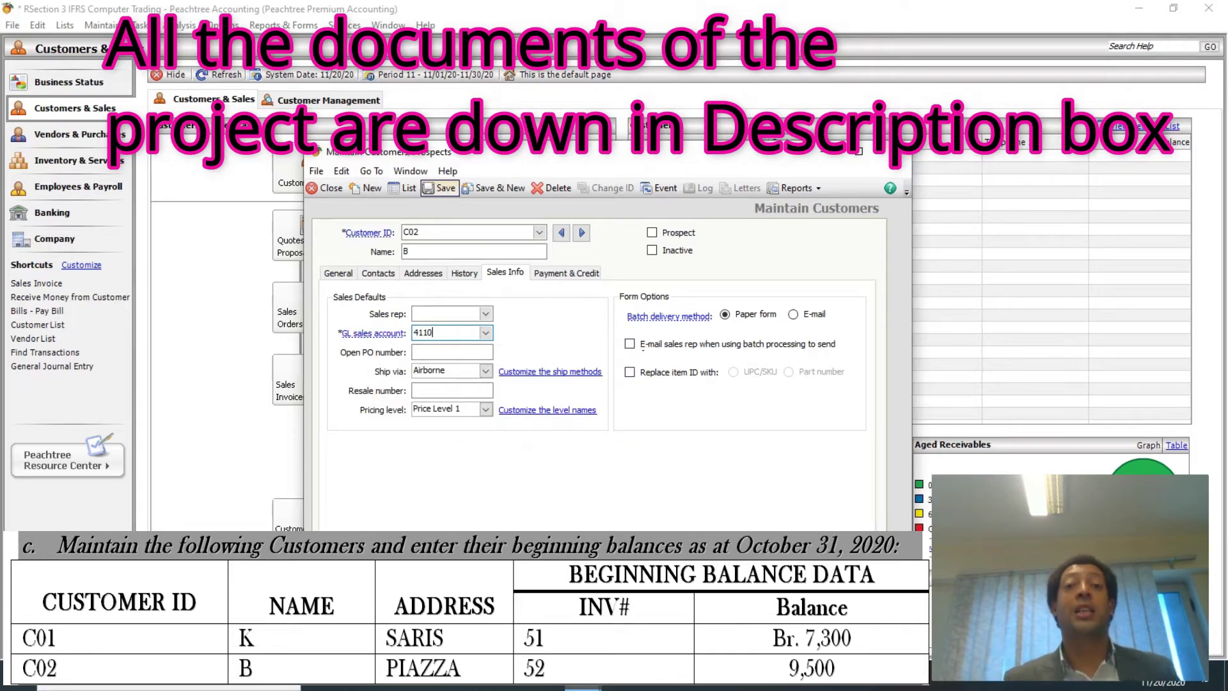
pyautogui.click(443, 189)
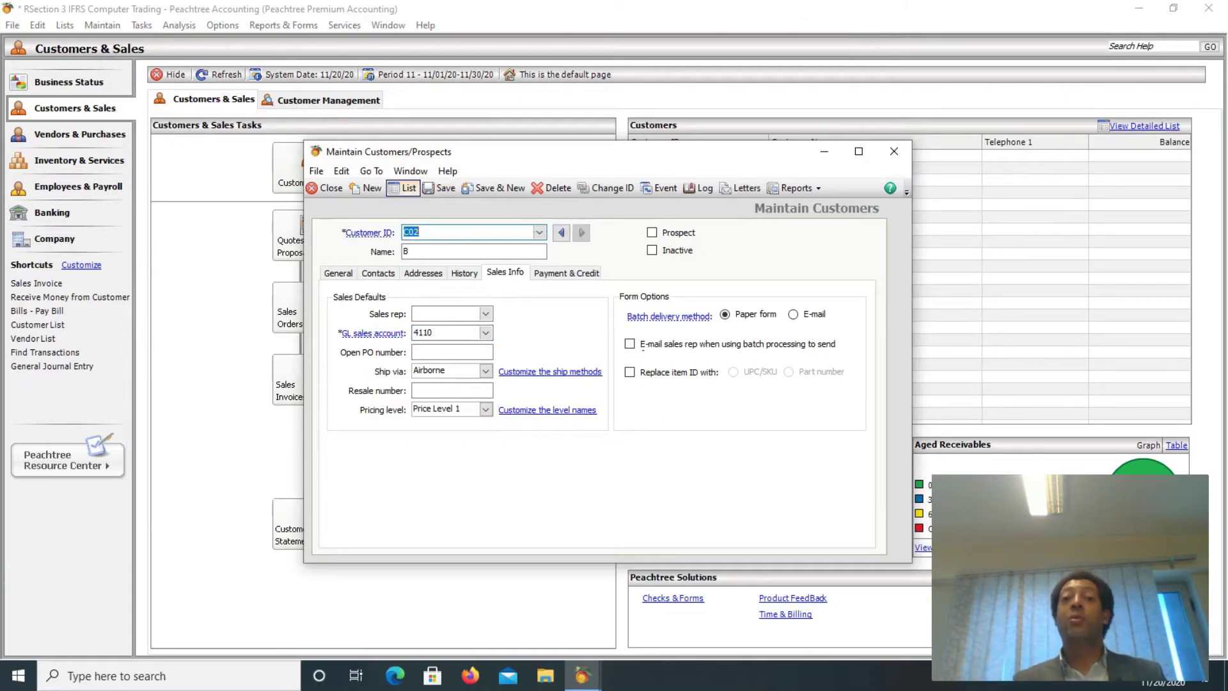
pyautogui.click(405, 188)
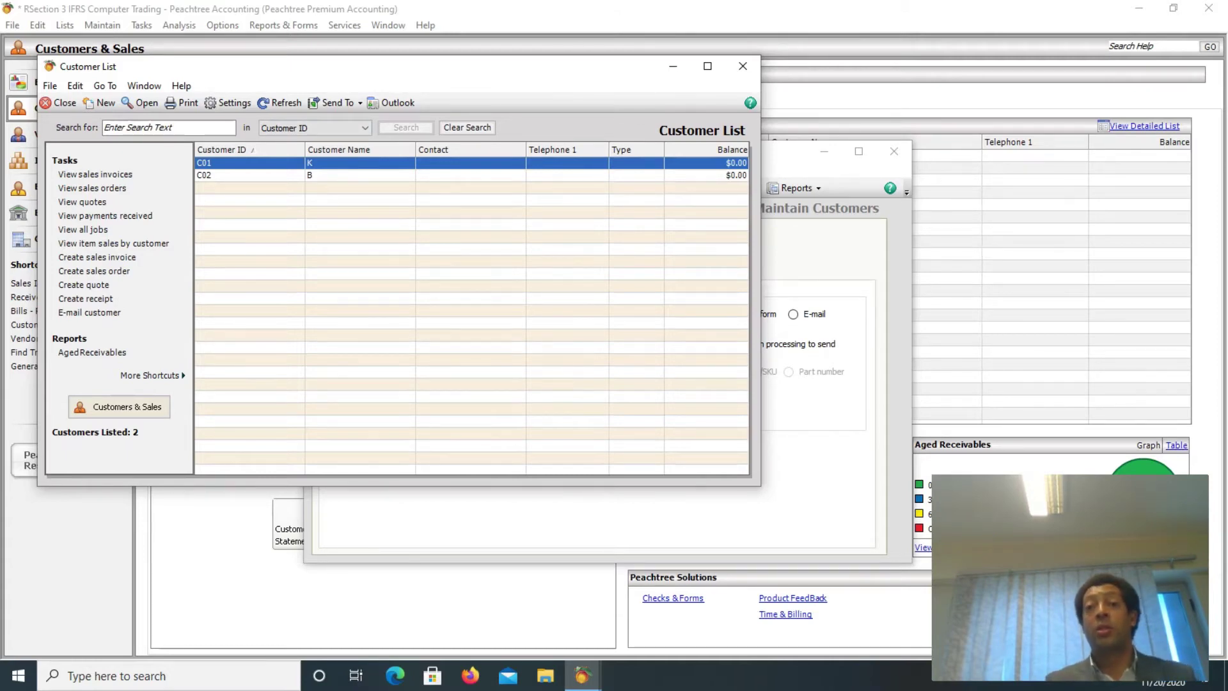
pyautogui.click(60, 102)
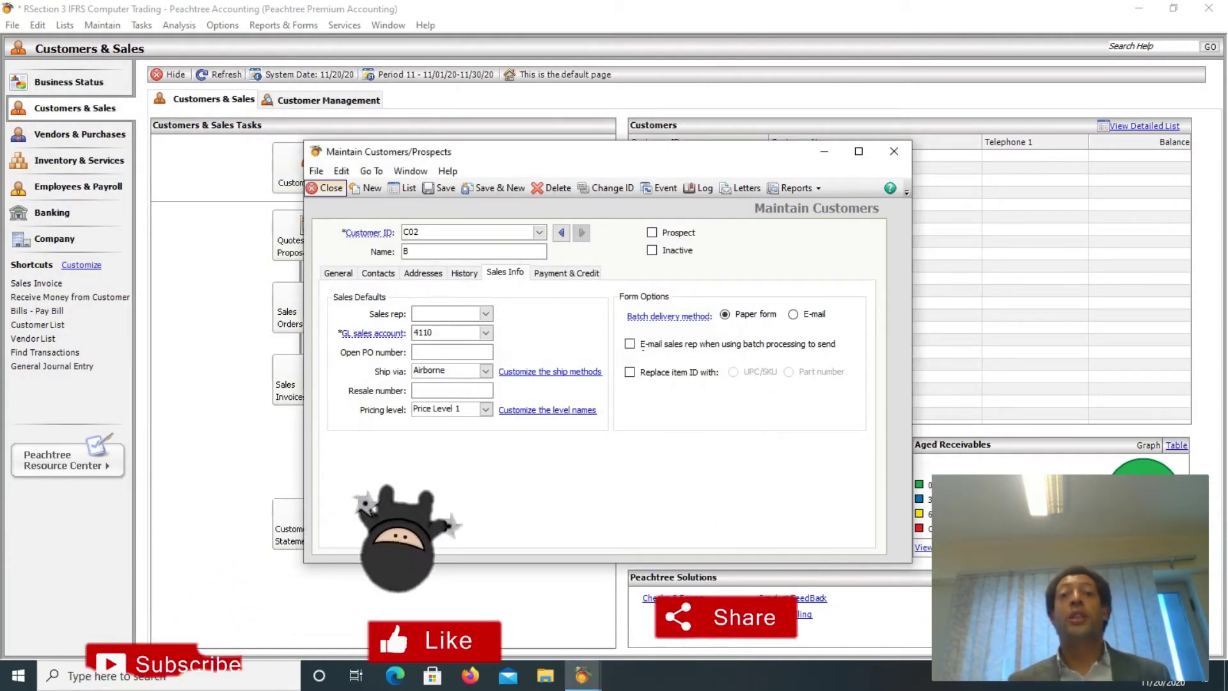
pyautogui.click(326, 188)
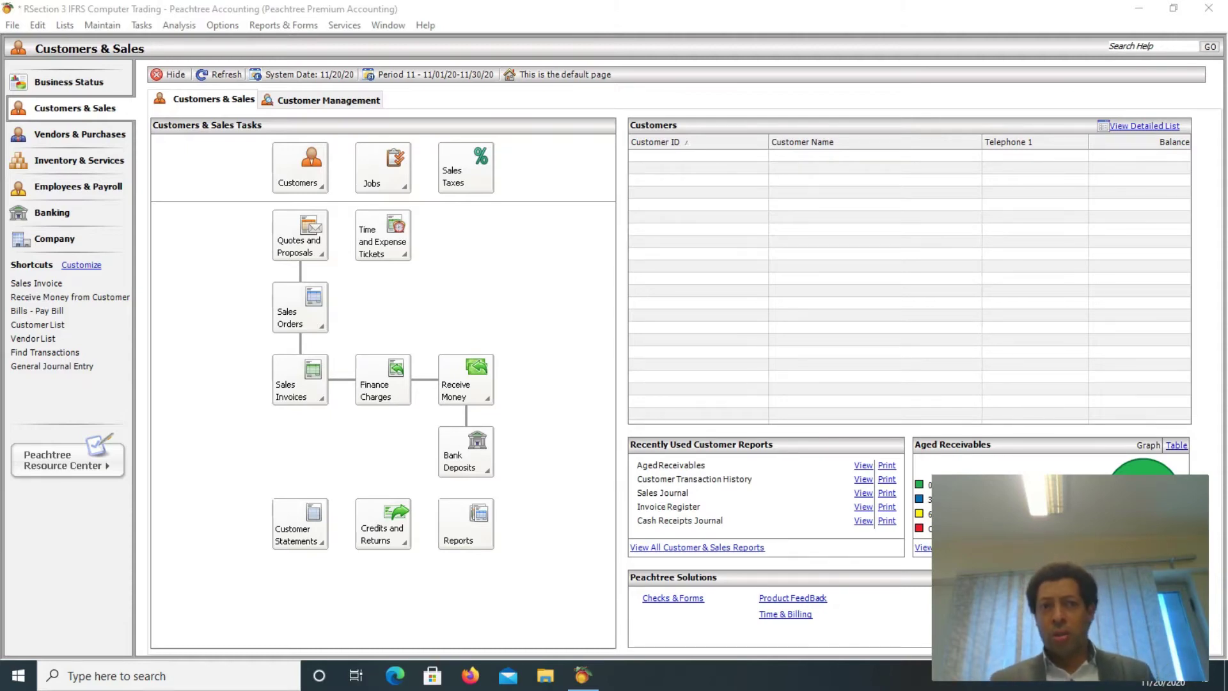
# Reopen customer maintenance and bring up the customer beginning balances from the history details.
pyautogui.click(102, 26)
pyautogui.press('Down')
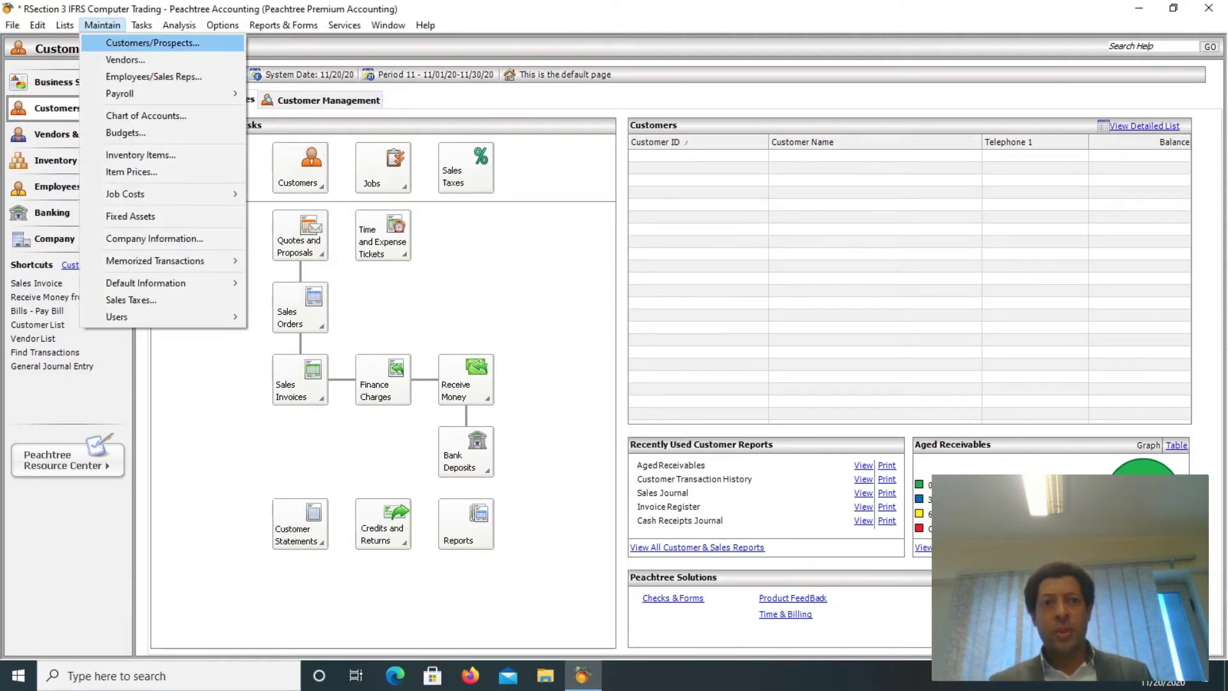
pyautogui.click(153, 43)
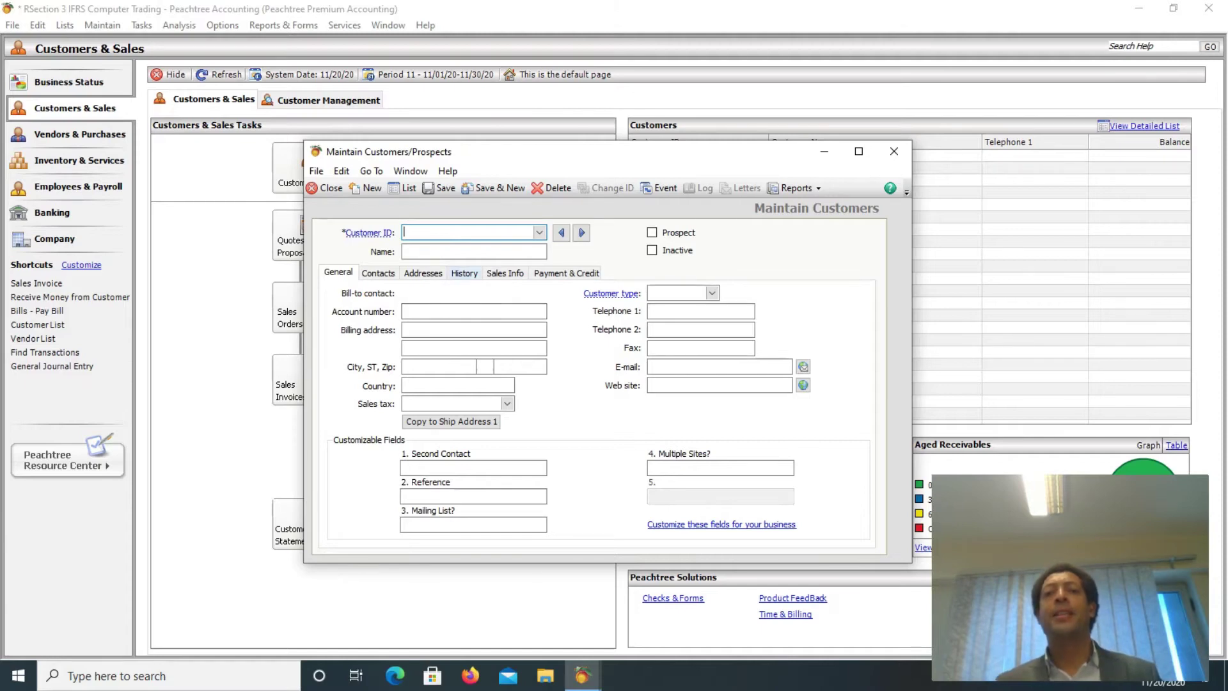
pyautogui.click(464, 273)
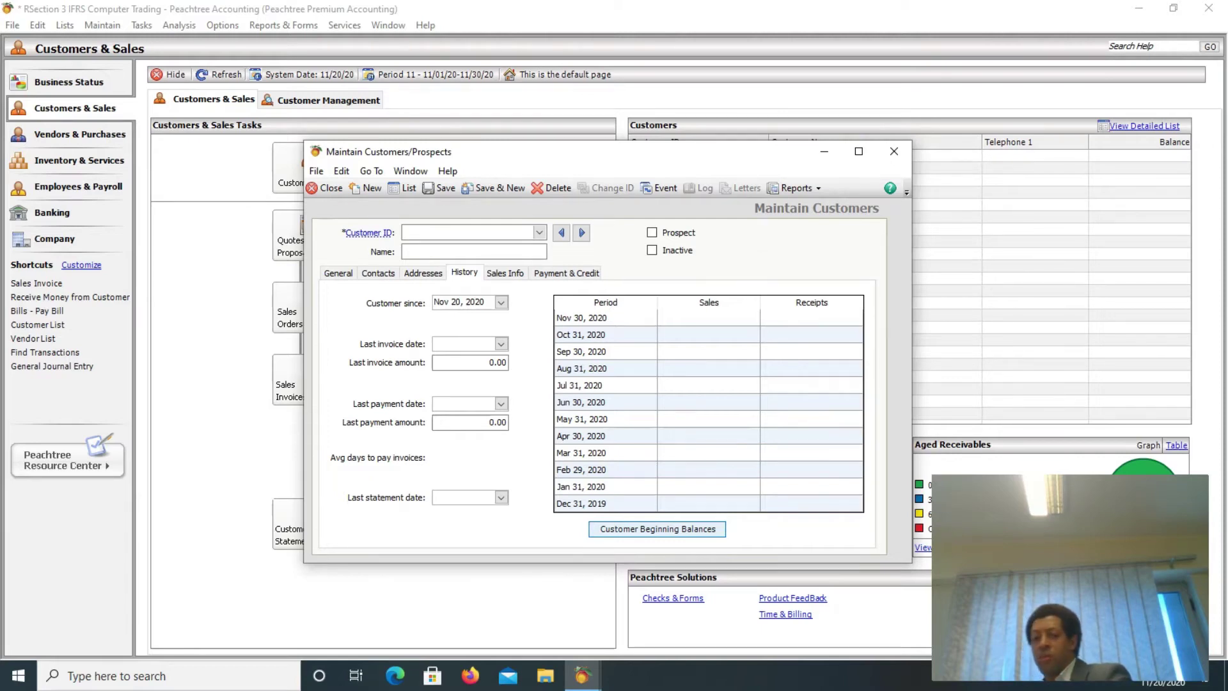
pyautogui.click(657, 529)
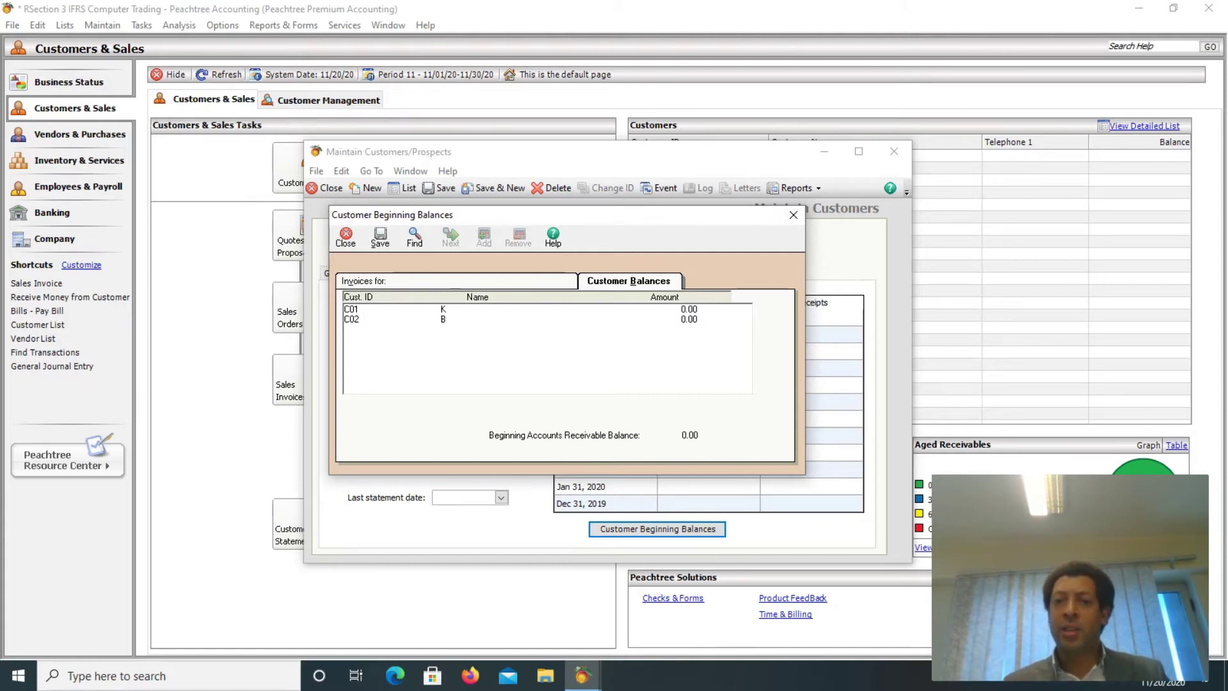
pyautogui.click(629, 281)
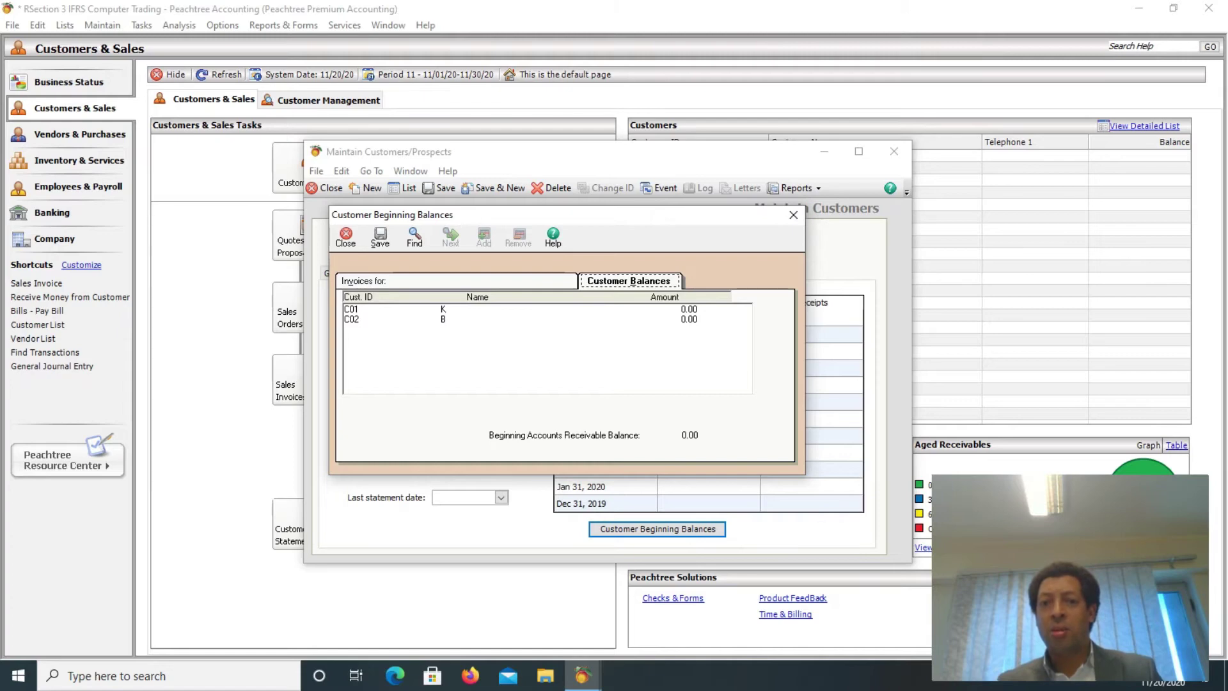
# Look at the beginning-balance invoice grids of the first and second customers.
pyautogui.click(443, 309)
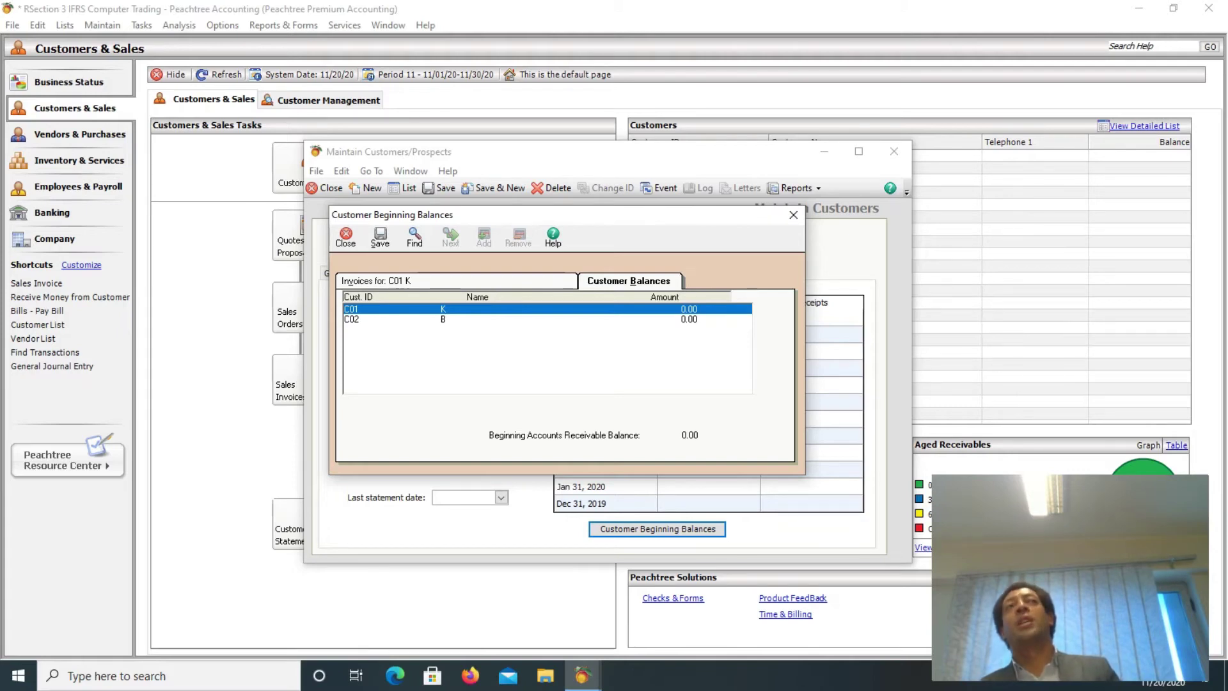
pyautogui.click(397, 281)
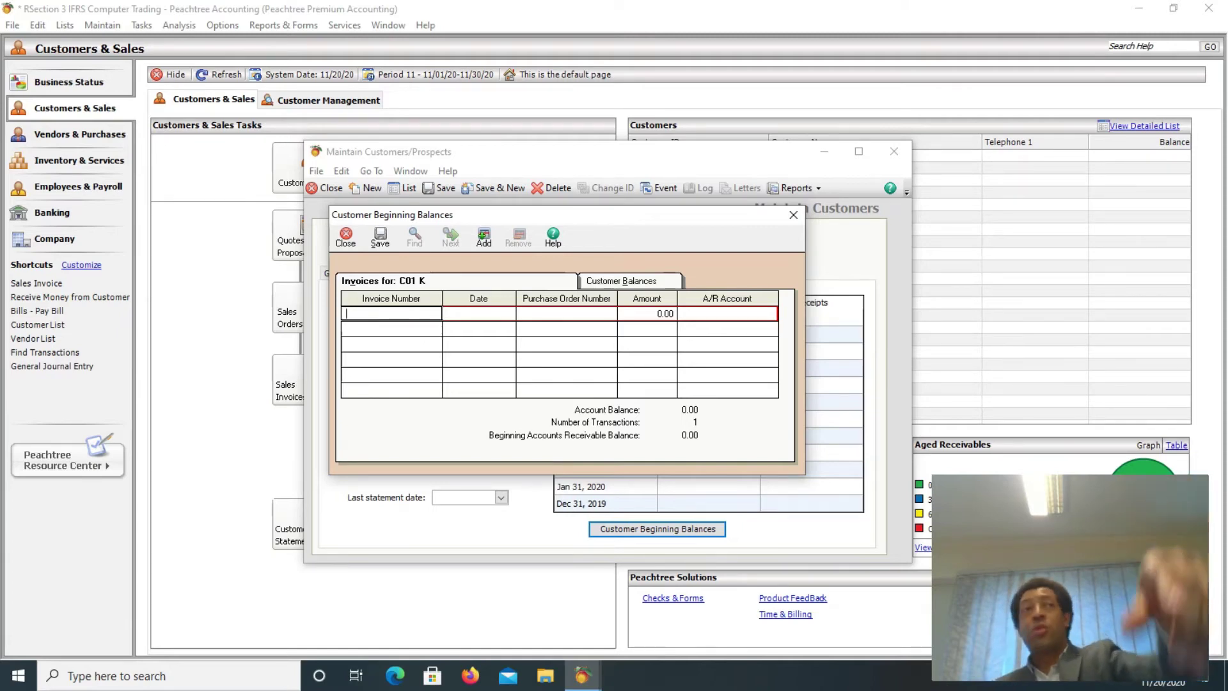
pyautogui.hotkey('alt', 'b')
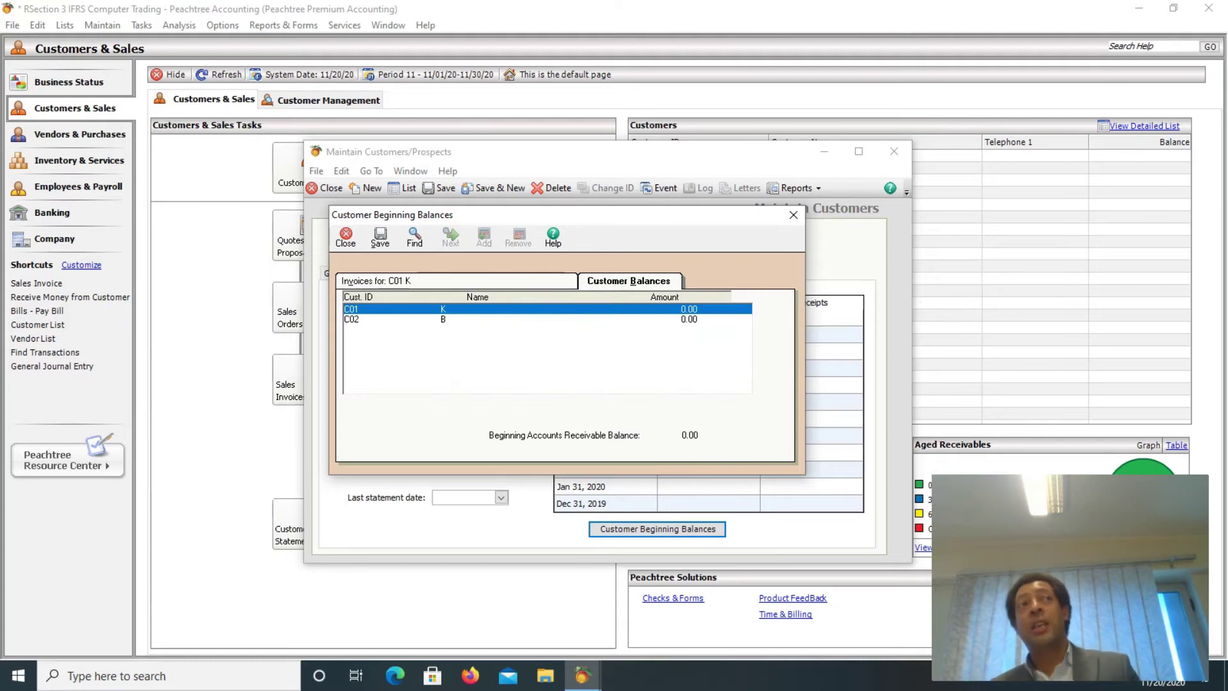
pyautogui.click(547, 320)
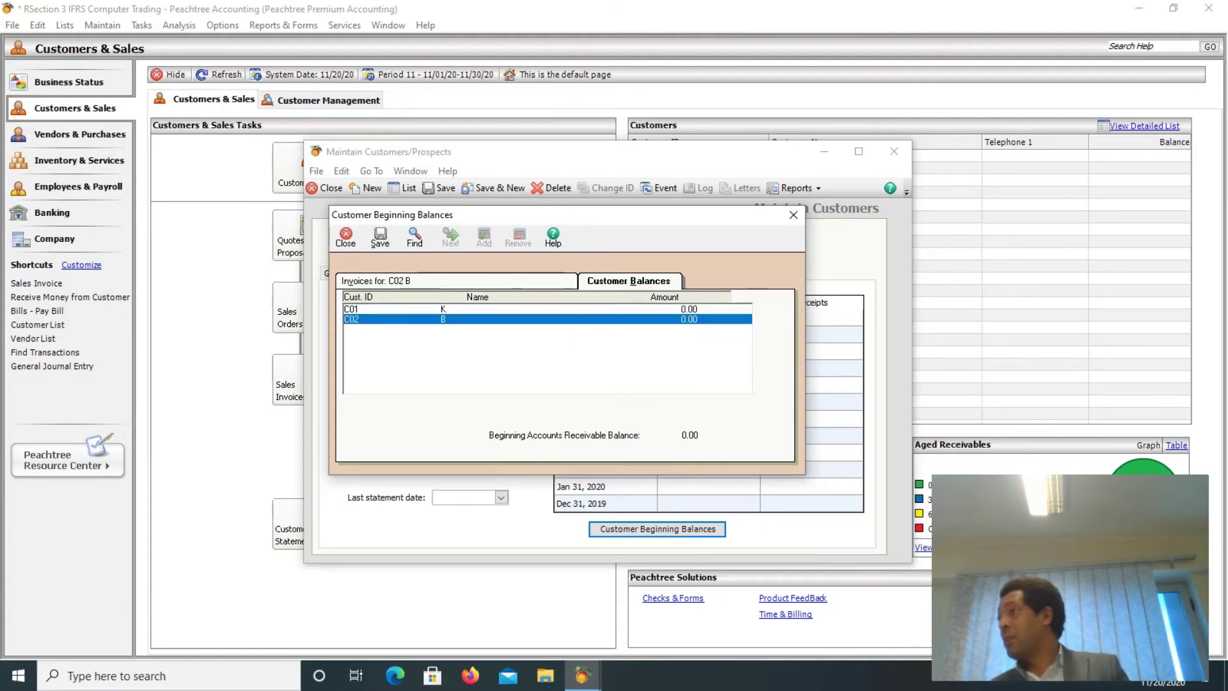
pyautogui.hotkey('alt', 'v')
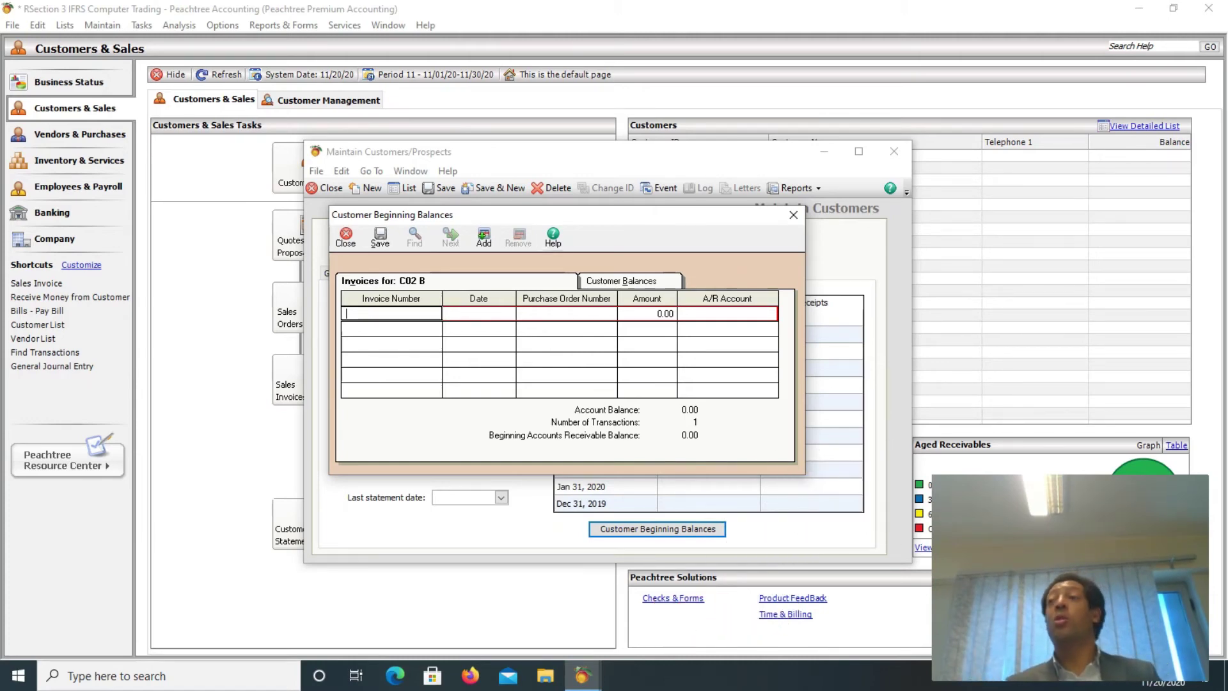
pyautogui.click(629, 281)
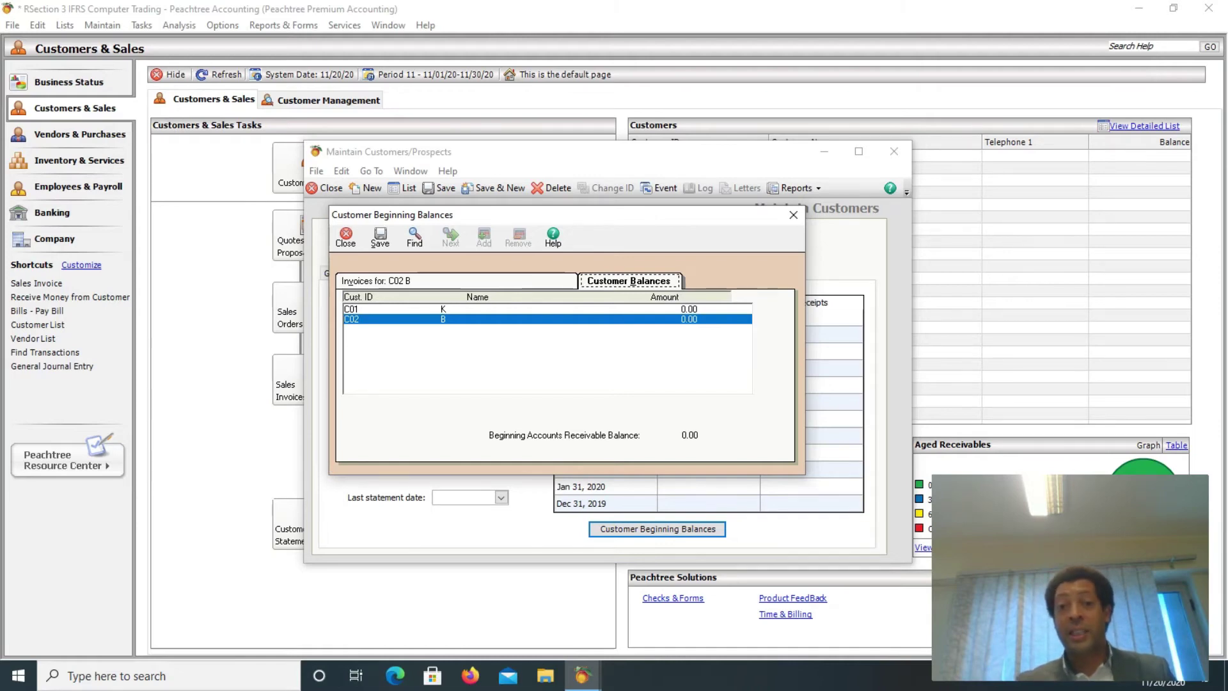
# Enter invoice number 51 dated Oct 31, 2020 in the first customer's beginning-balance invoices.
pyautogui.click(512, 309)
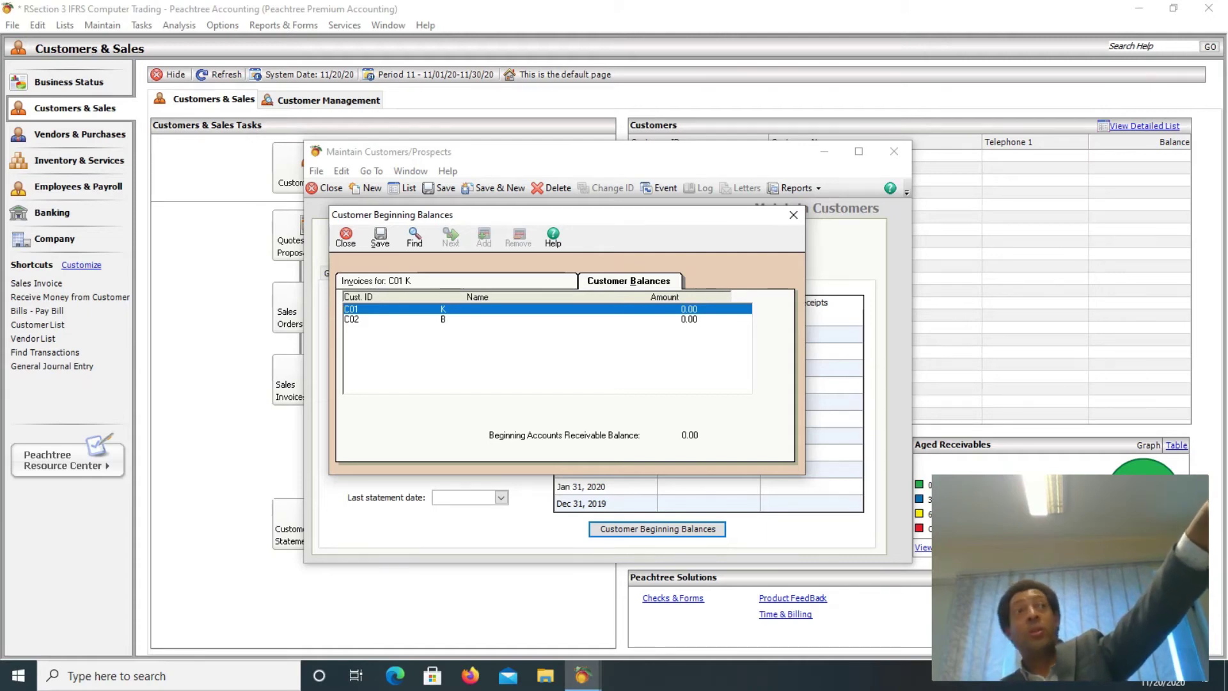
pyautogui.click(455, 281)
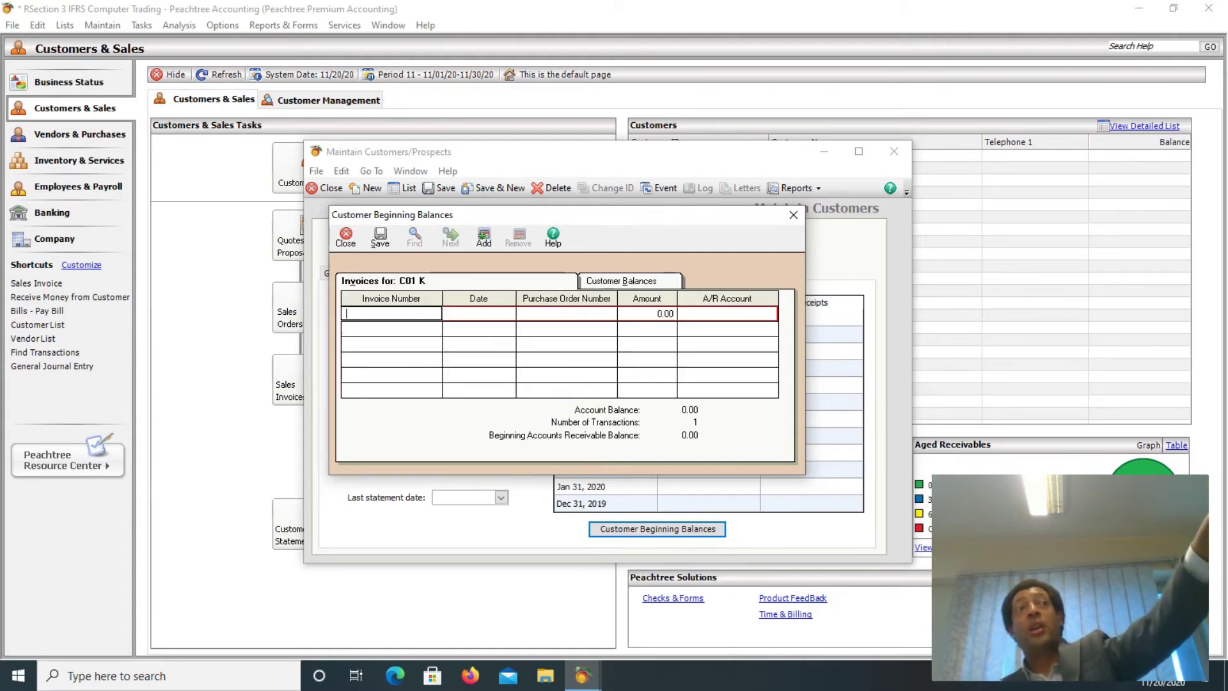
pyautogui.write('51')
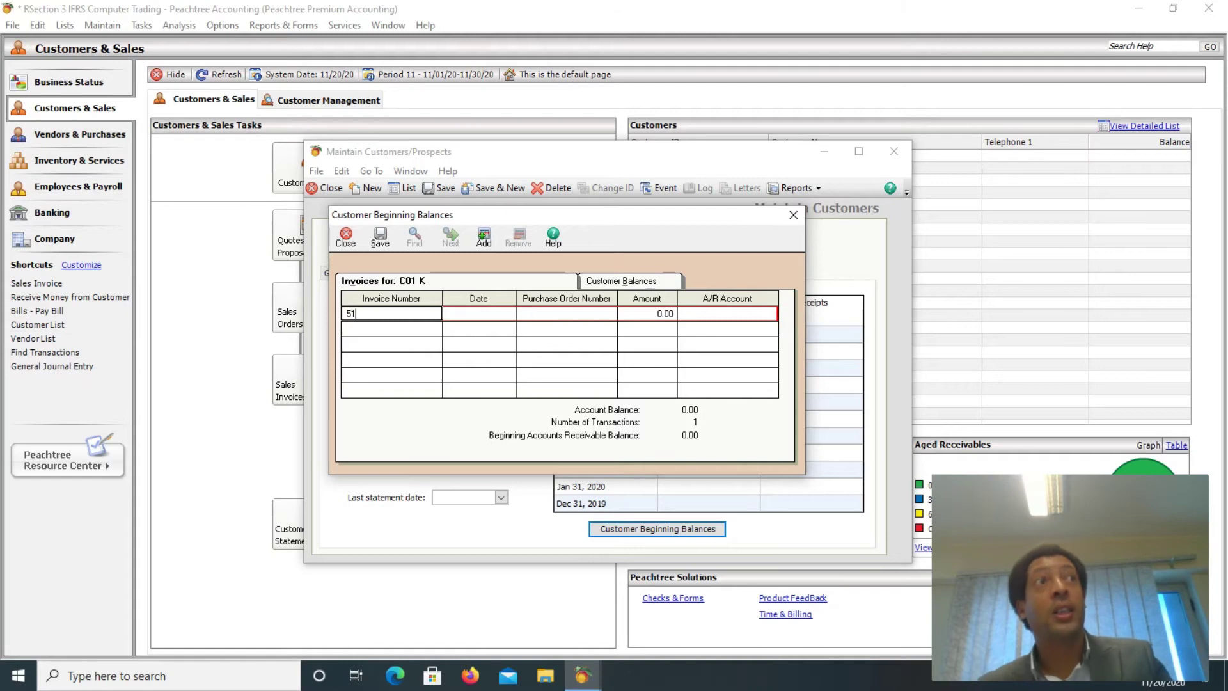
pyautogui.press('Tab')
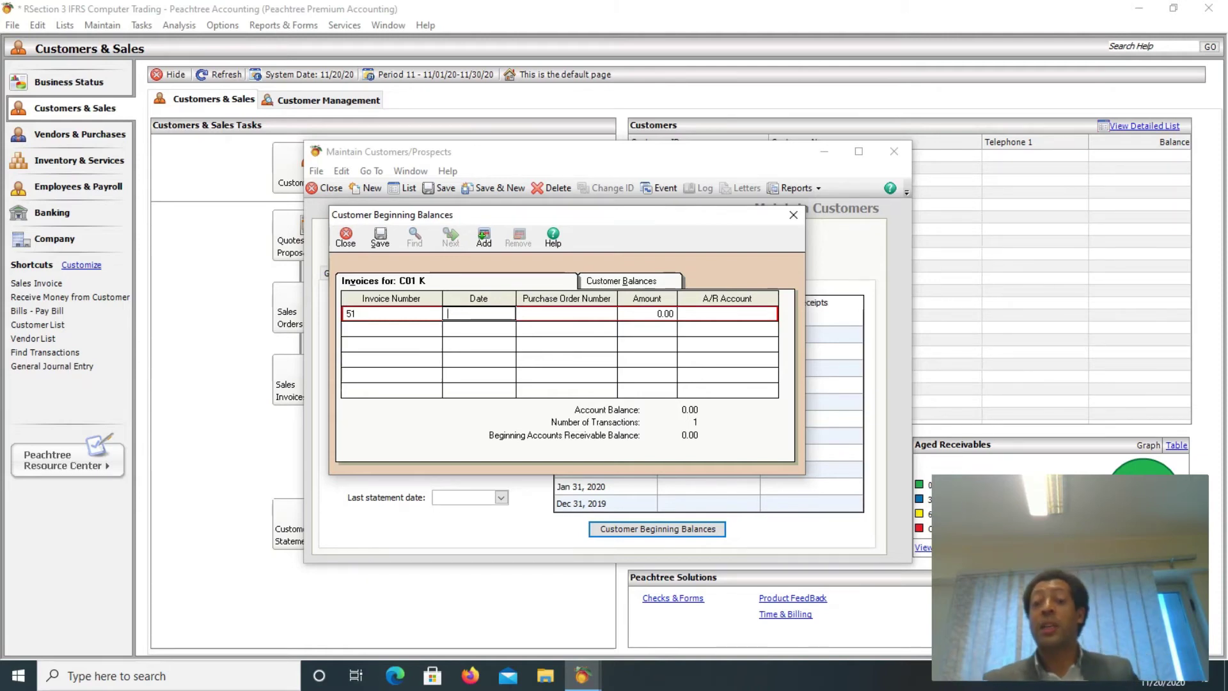
pyautogui.hotkey('shift', '?')
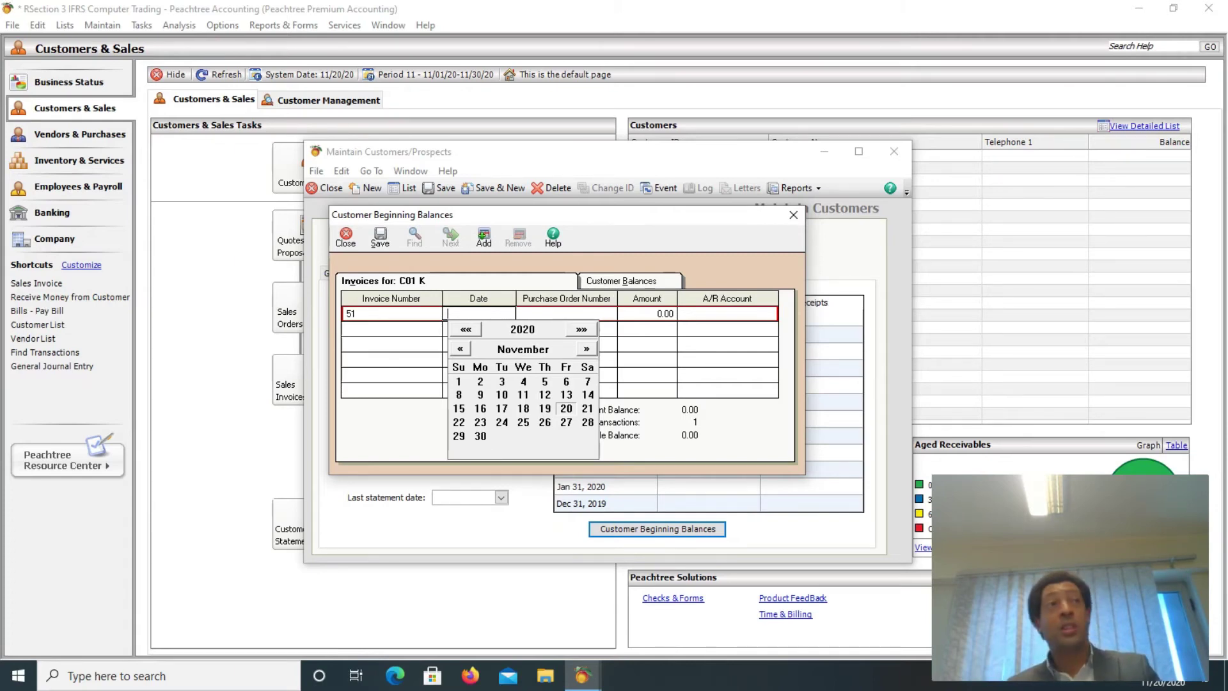
pyautogui.click(460, 349)
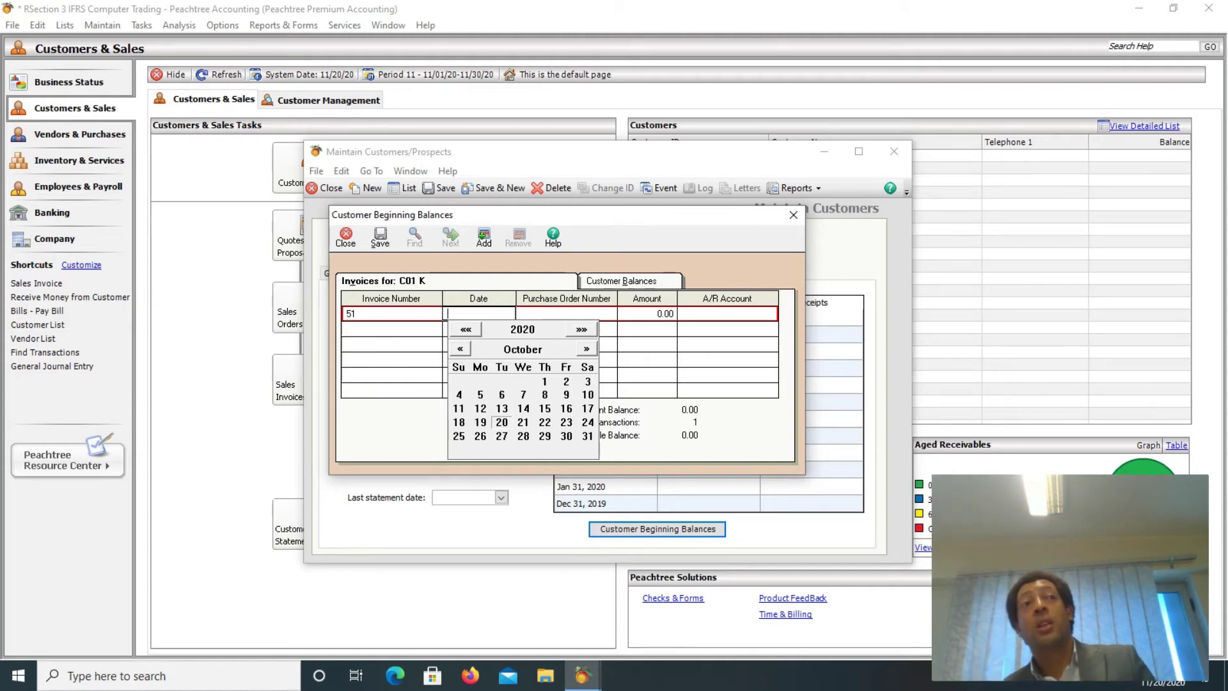
pyautogui.click(587, 437)
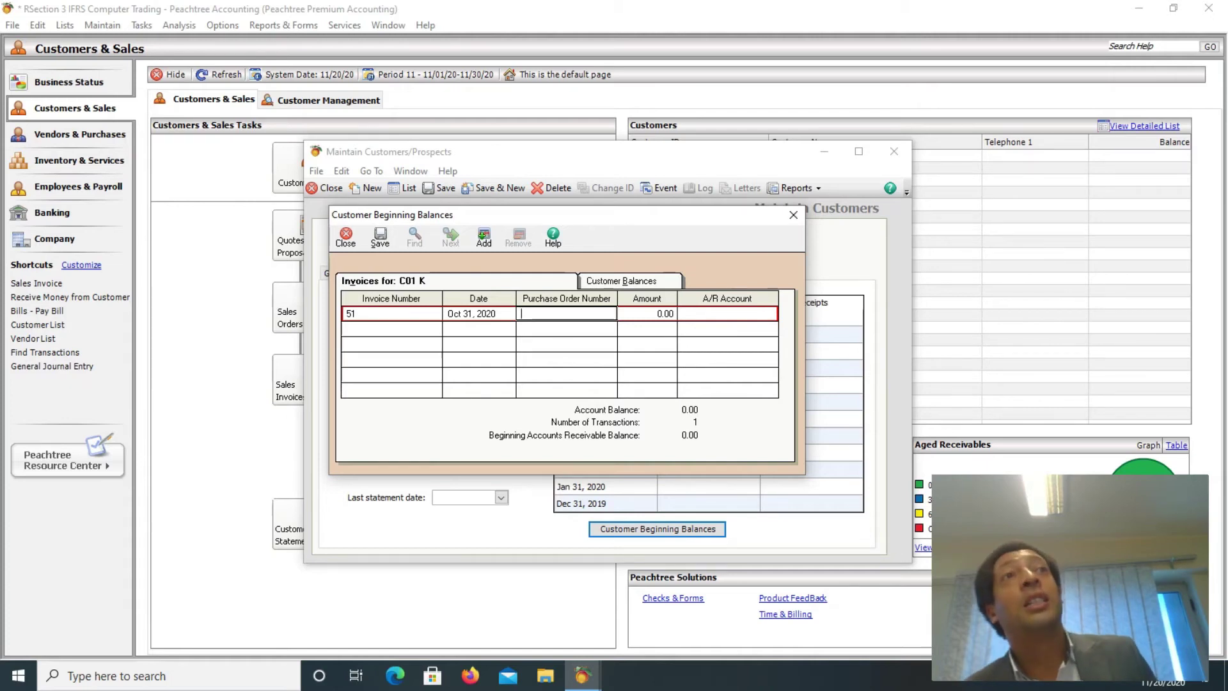
# Set invoice 51's amount to 7,300.00 and its A/R account to 1140, Account Receivables, leaving the purchase order number blank.
pyautogui.press('Tab')
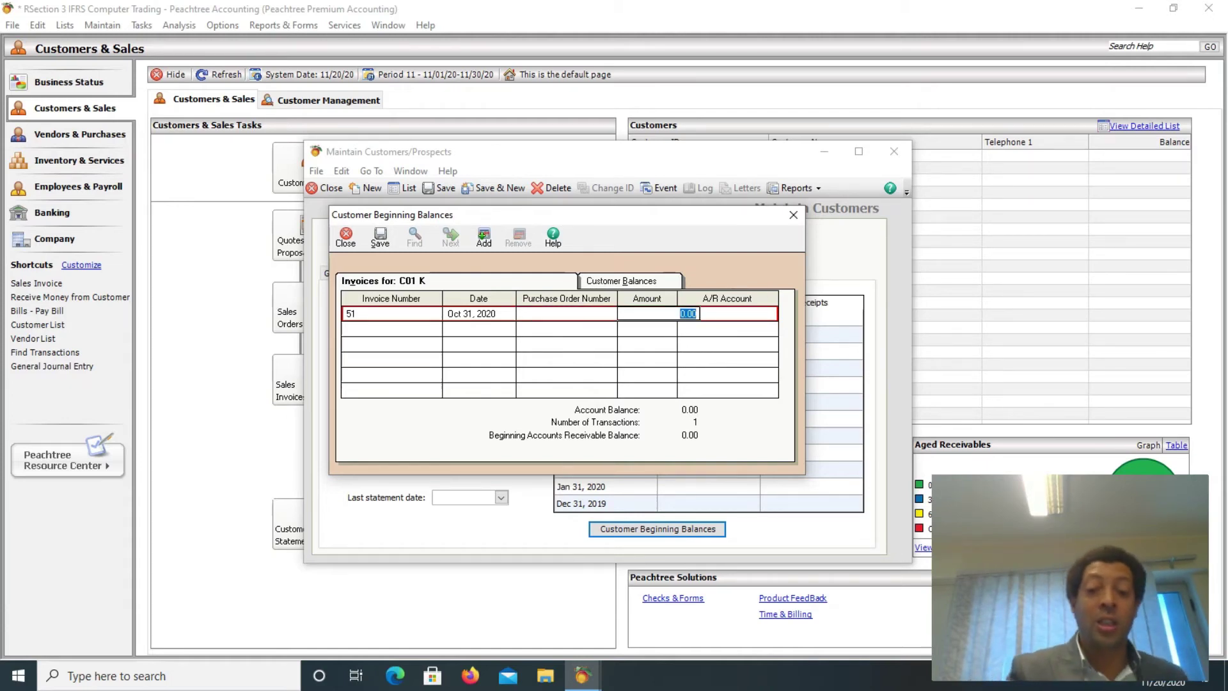
pyautogui.write('7,3')
pyautogui.write('00')
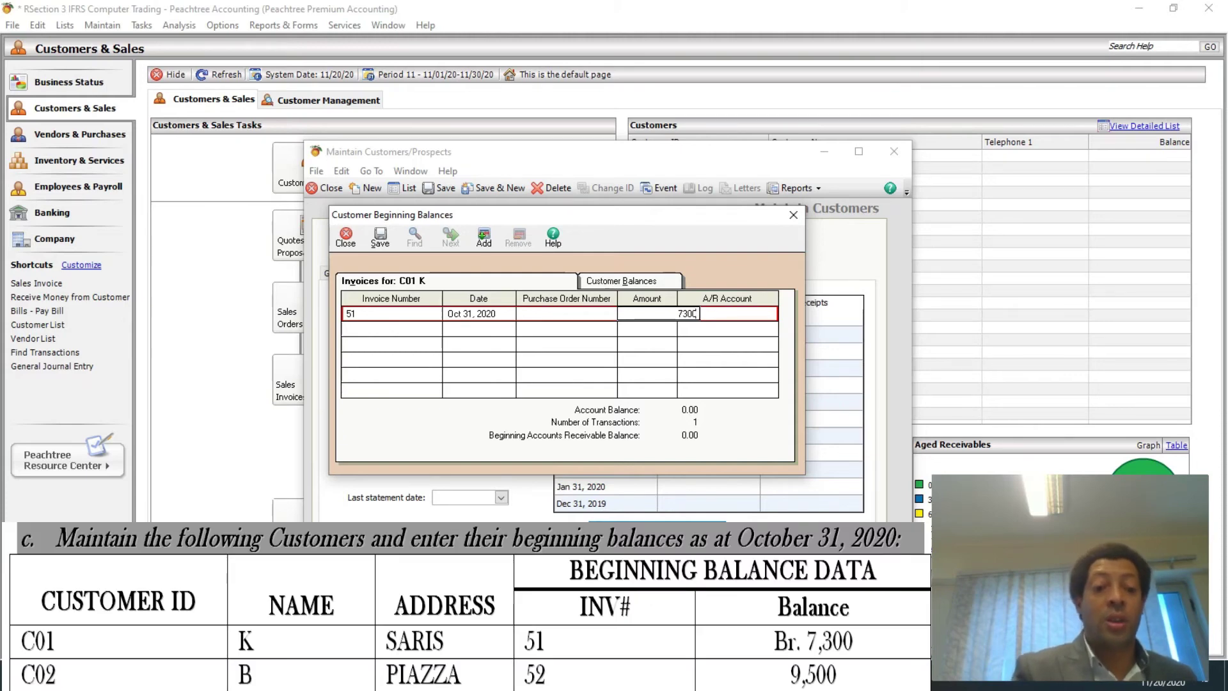
pyautogui.press('Tab')
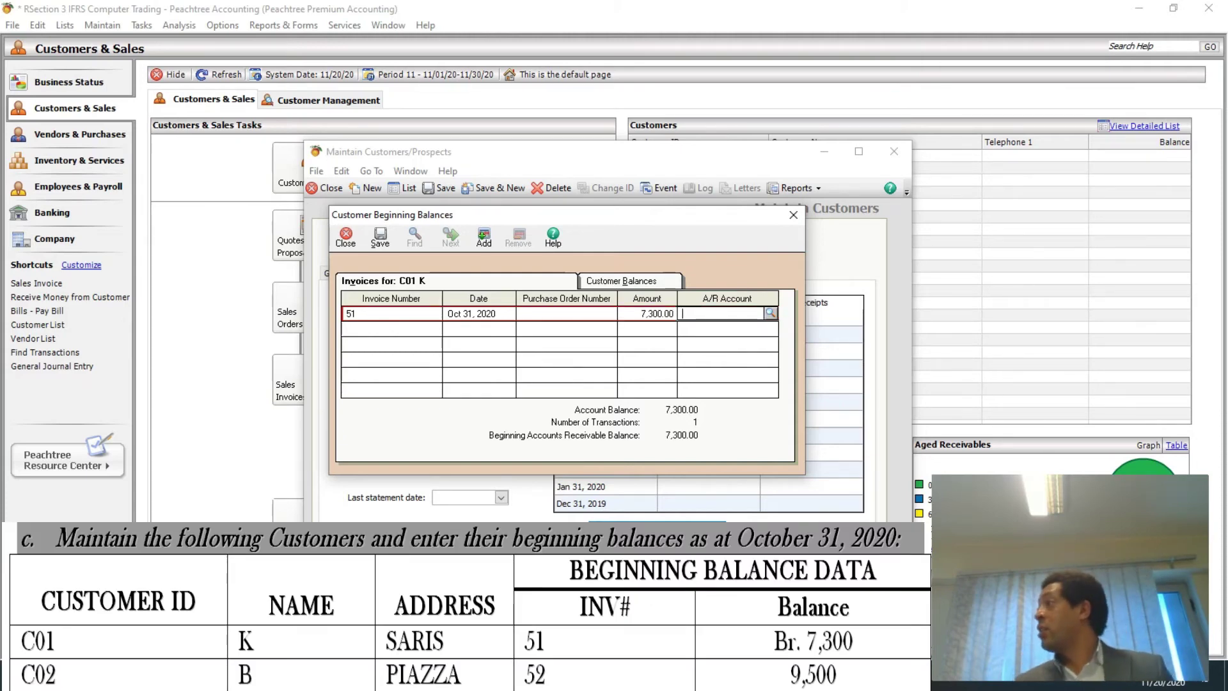
pyautogui.write('1')
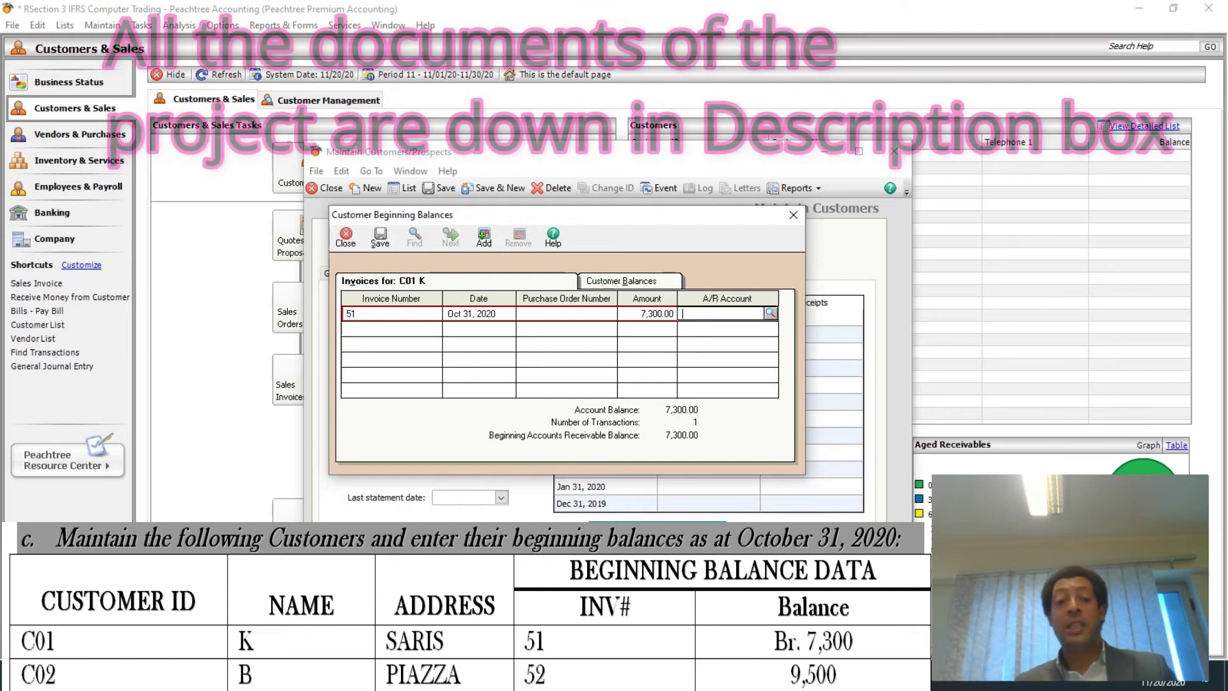
pyautogui.write('140')
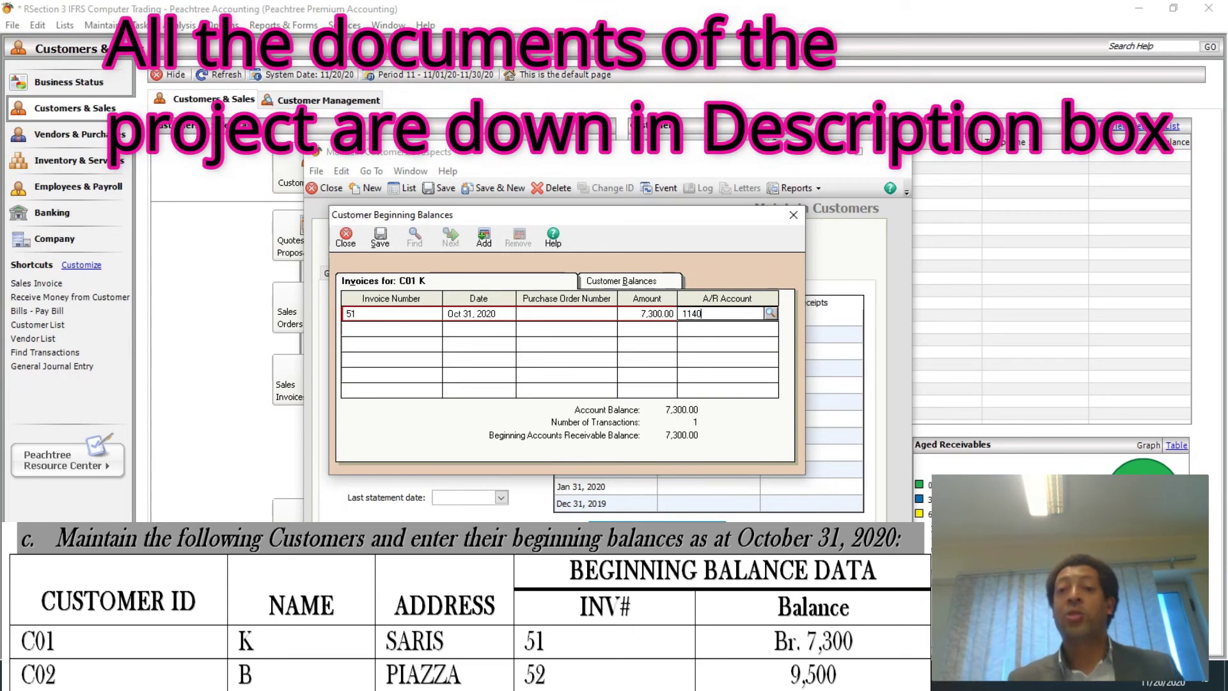
pyautogui.hotkey('shift', '/')
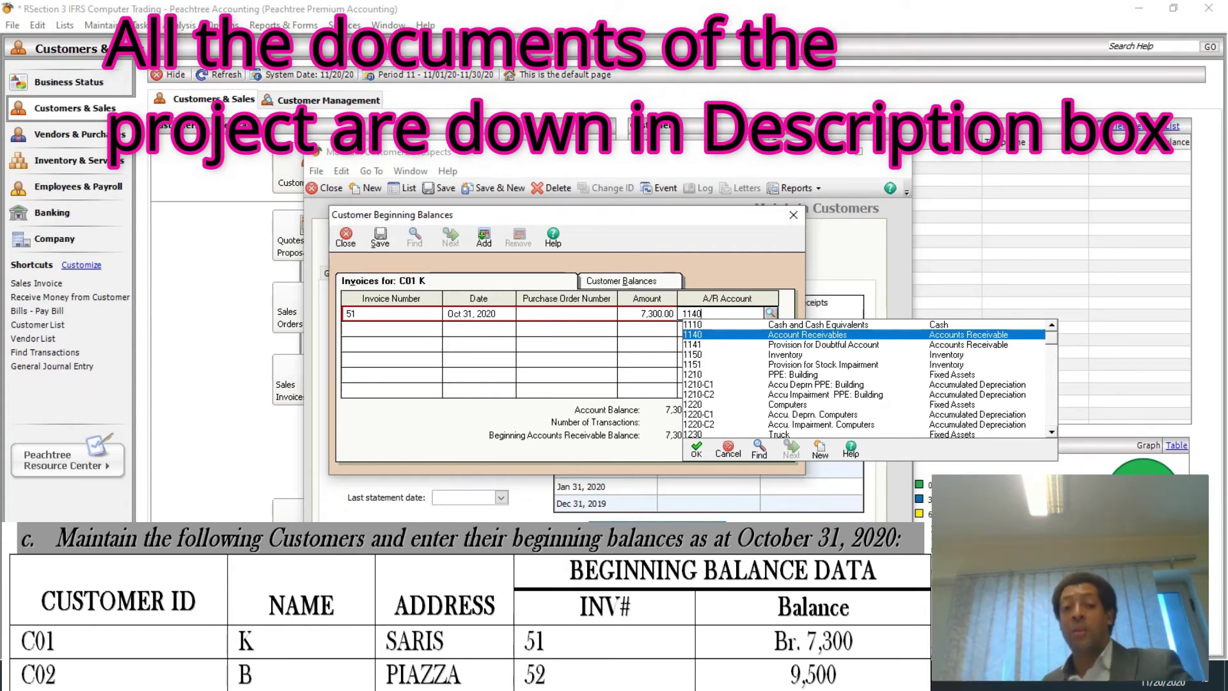
pyautogui.press('Return')
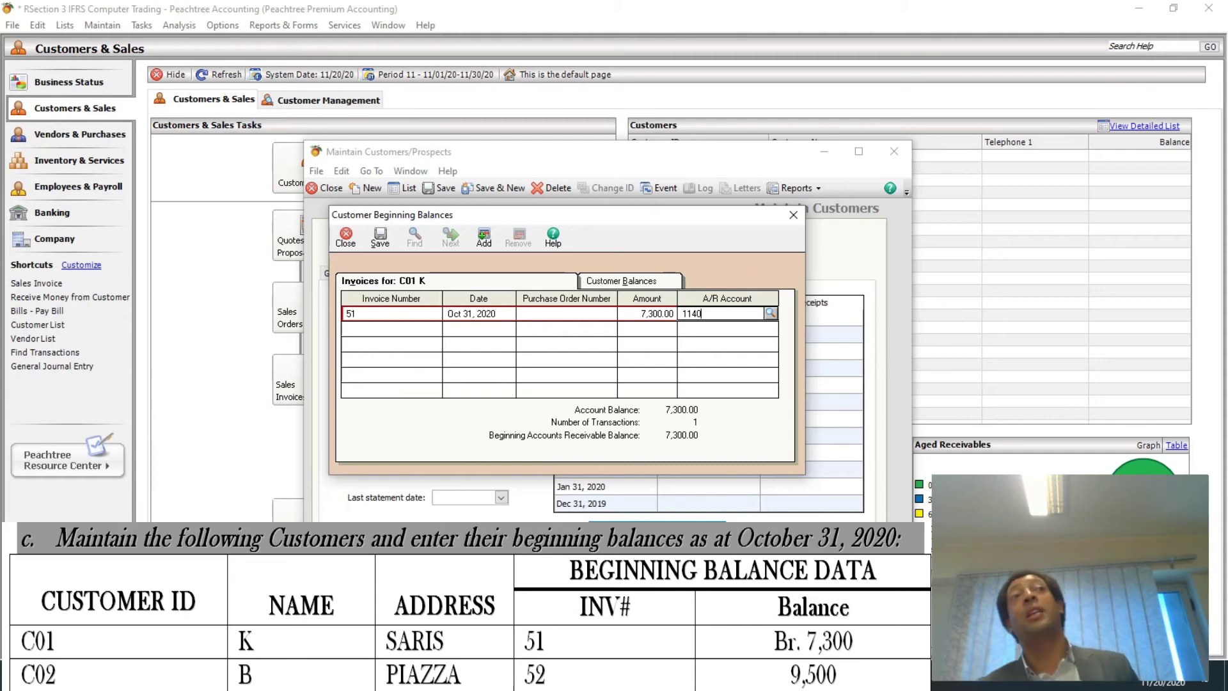
# Switch to the second customer's beginning-balance invoices and enter invoice number 52 dated Oct 31, 2020.
pyautogui.click(622, 282)
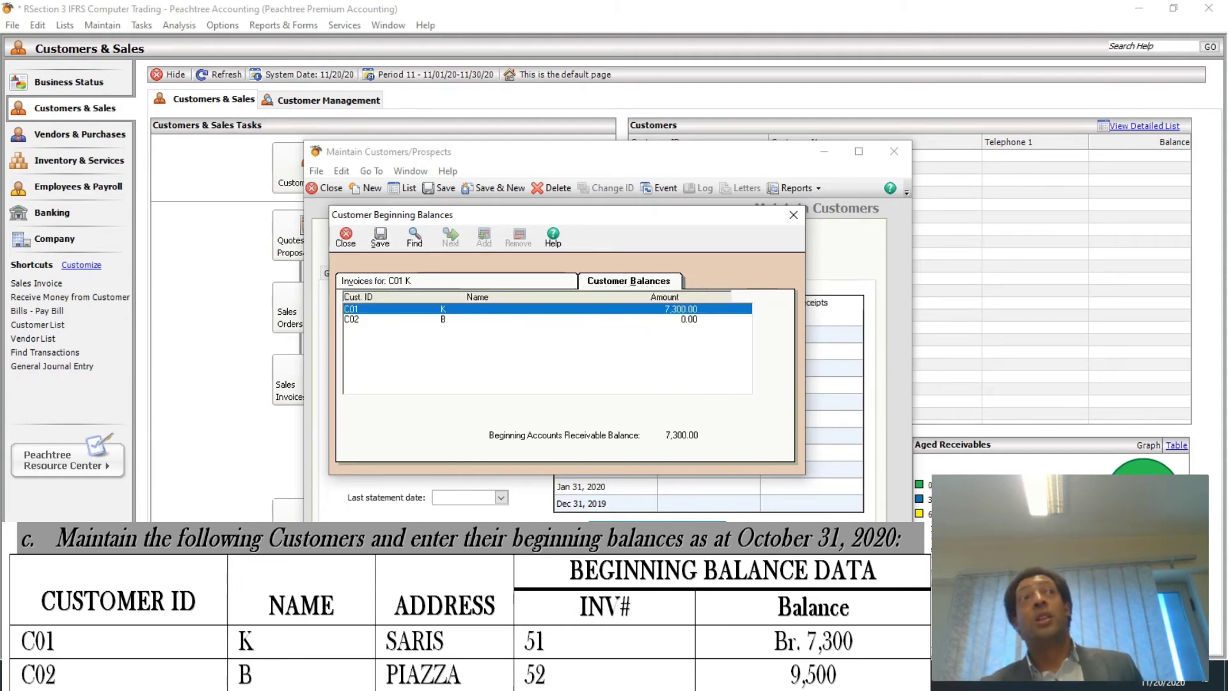
pyautogui.click(511, 319)
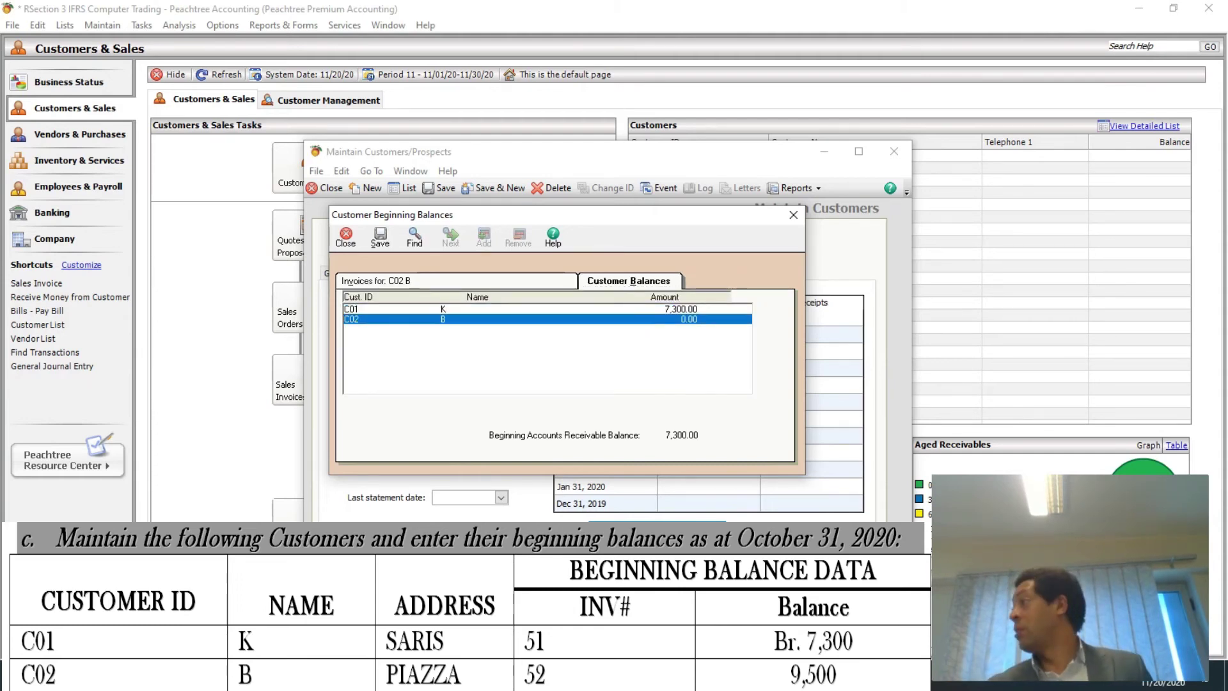
pyautogui.click(456, 281)
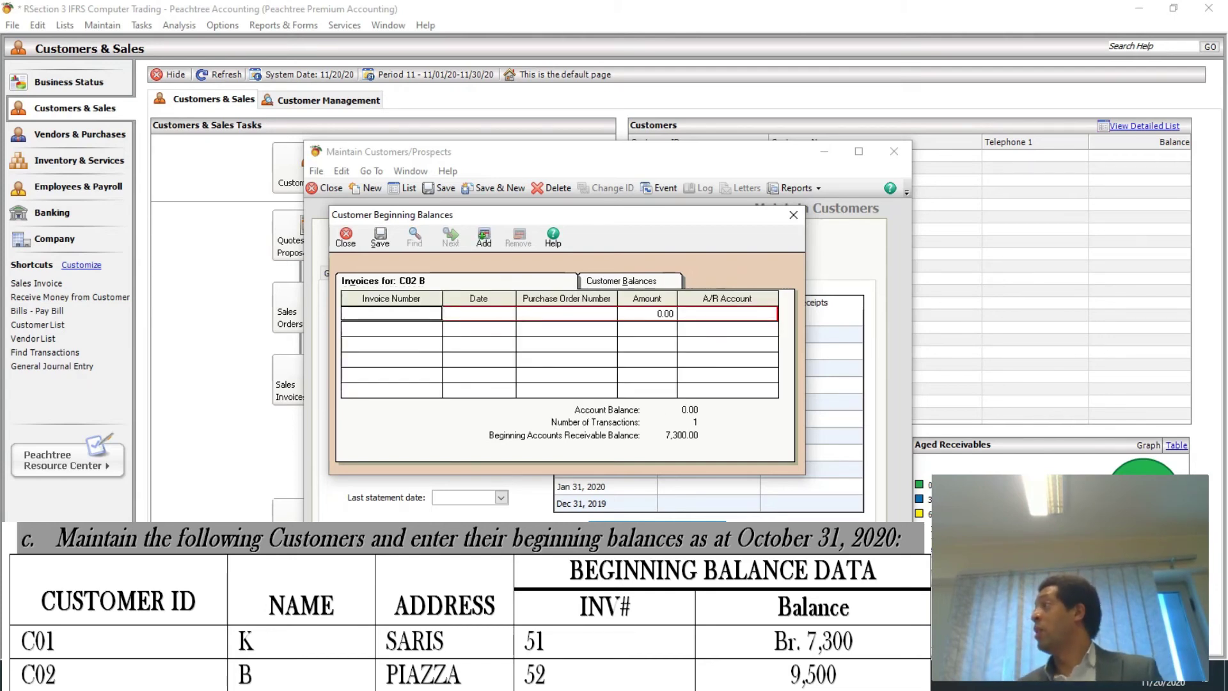
pyautogui.write('52')
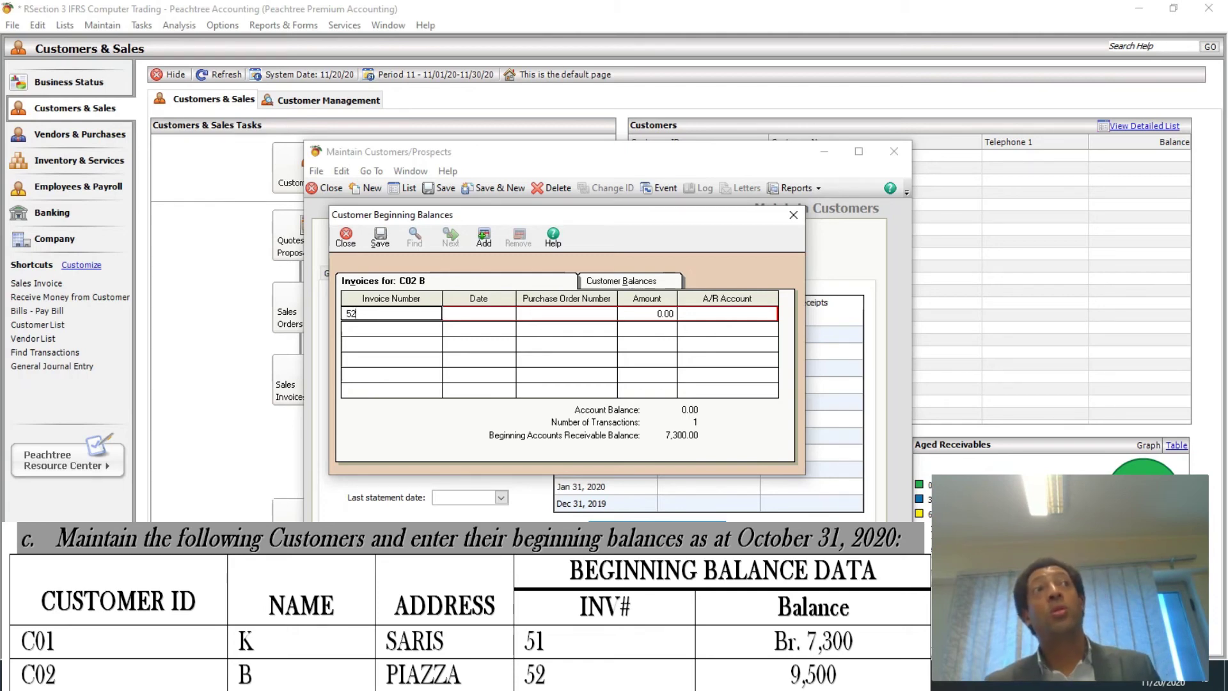
pyautogui.press('Tab')
pyautogui.hotkey('shift', '/')
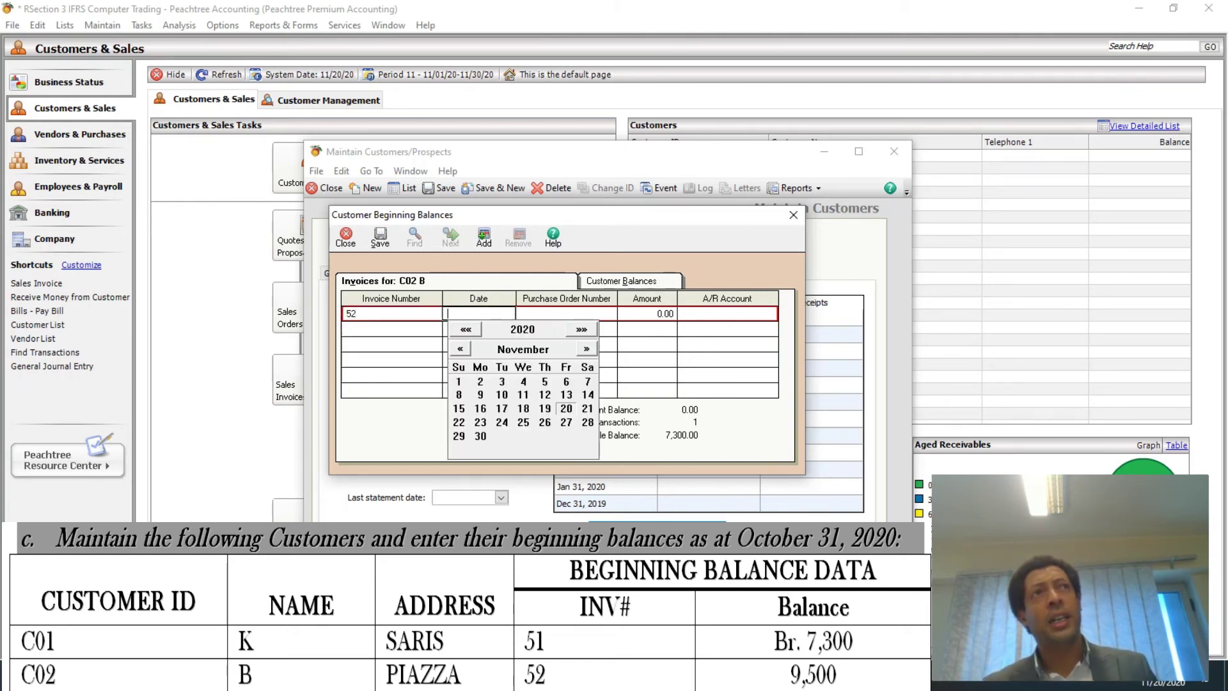
pyautogui.press('pageup')
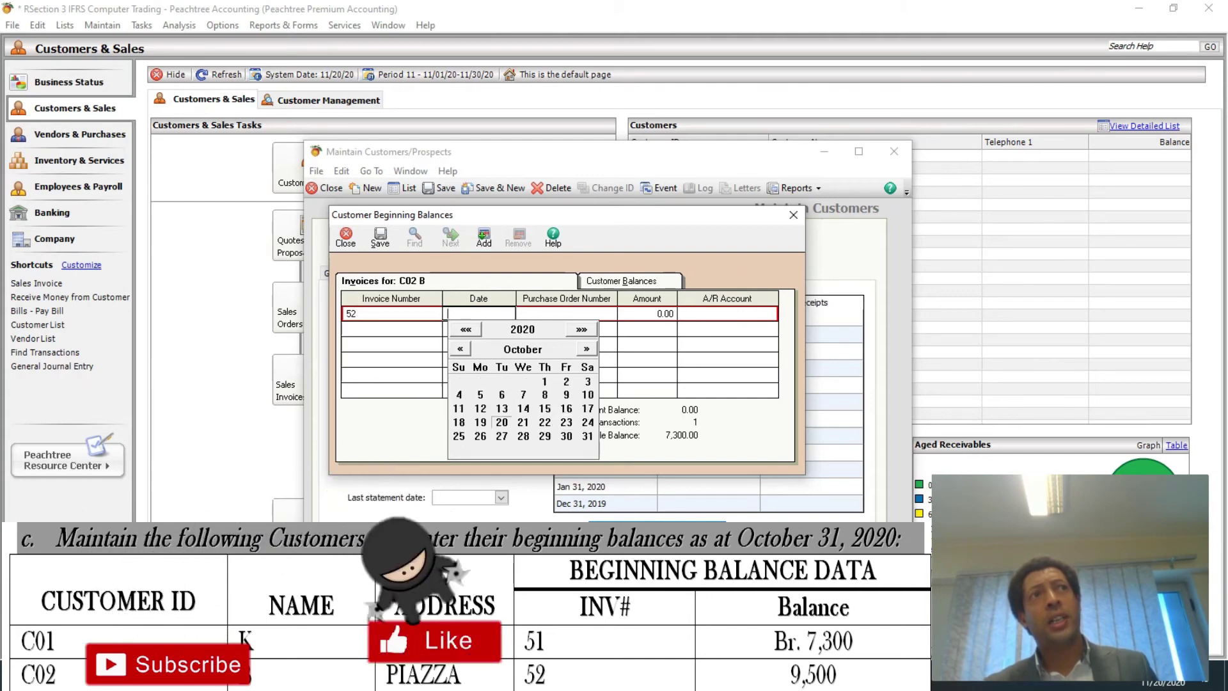
pyautogui.click(587, 436)
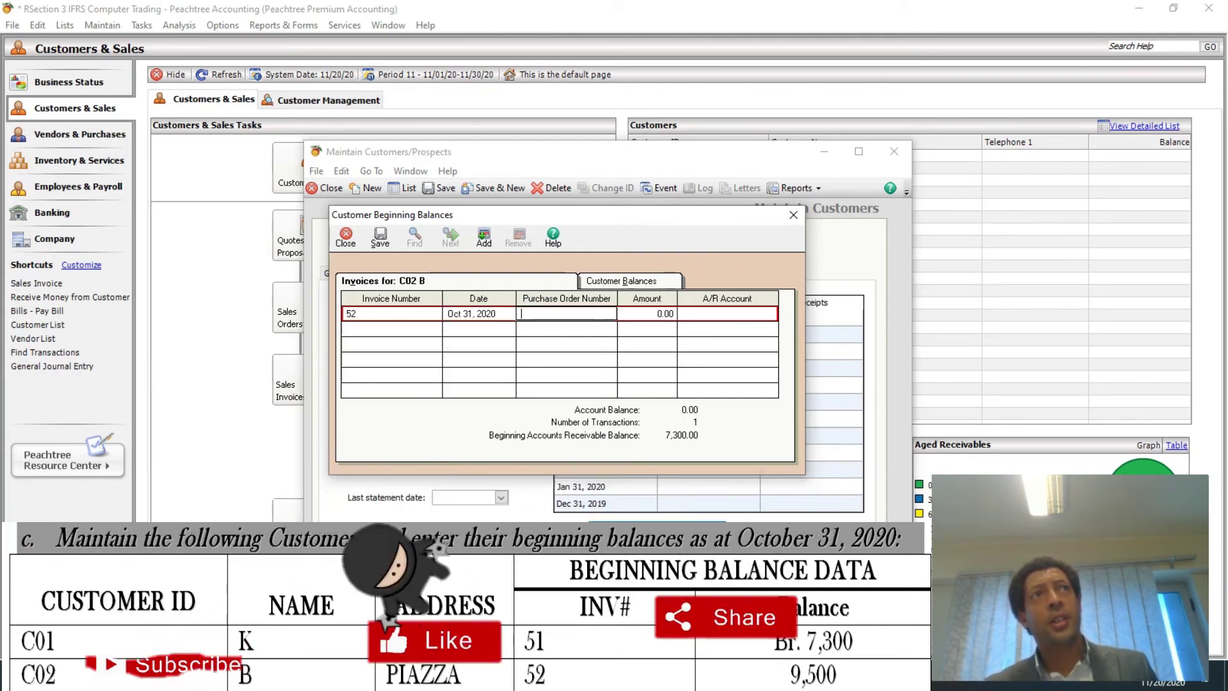
# Set invoice 52's amount to 9,500.00 and its A/R account to 1140, leaving the purchase order number blank.
pyautogui.press('Tab')
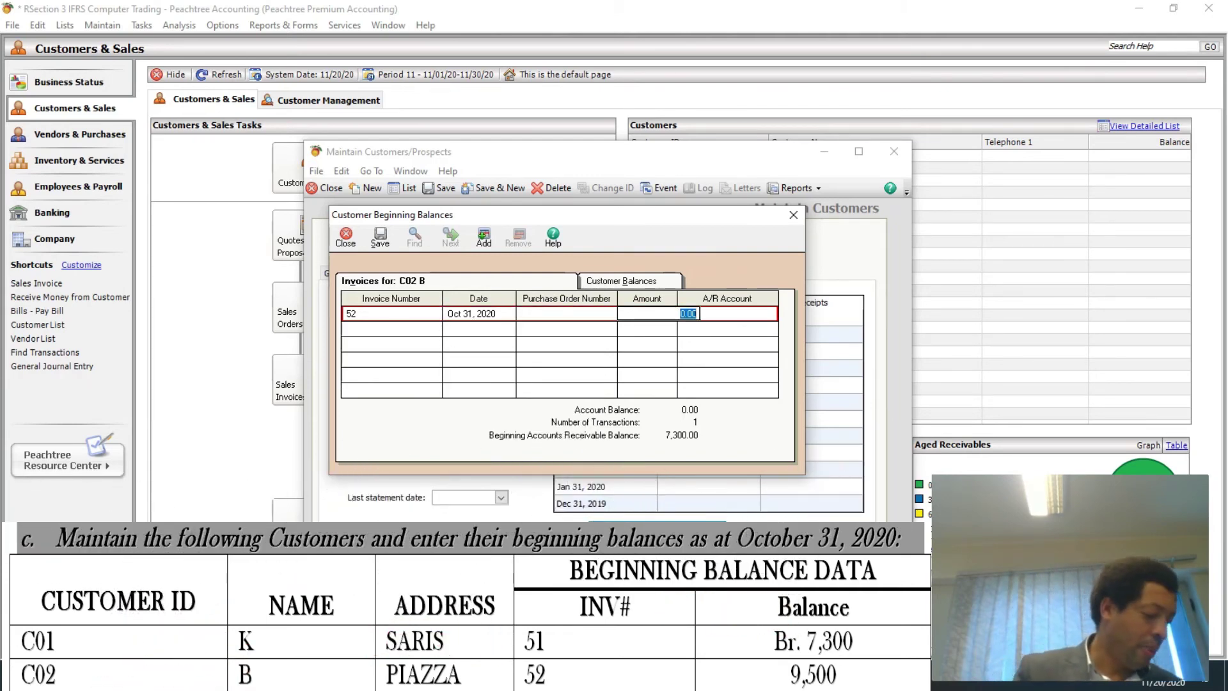
pyautogui.write('9500')
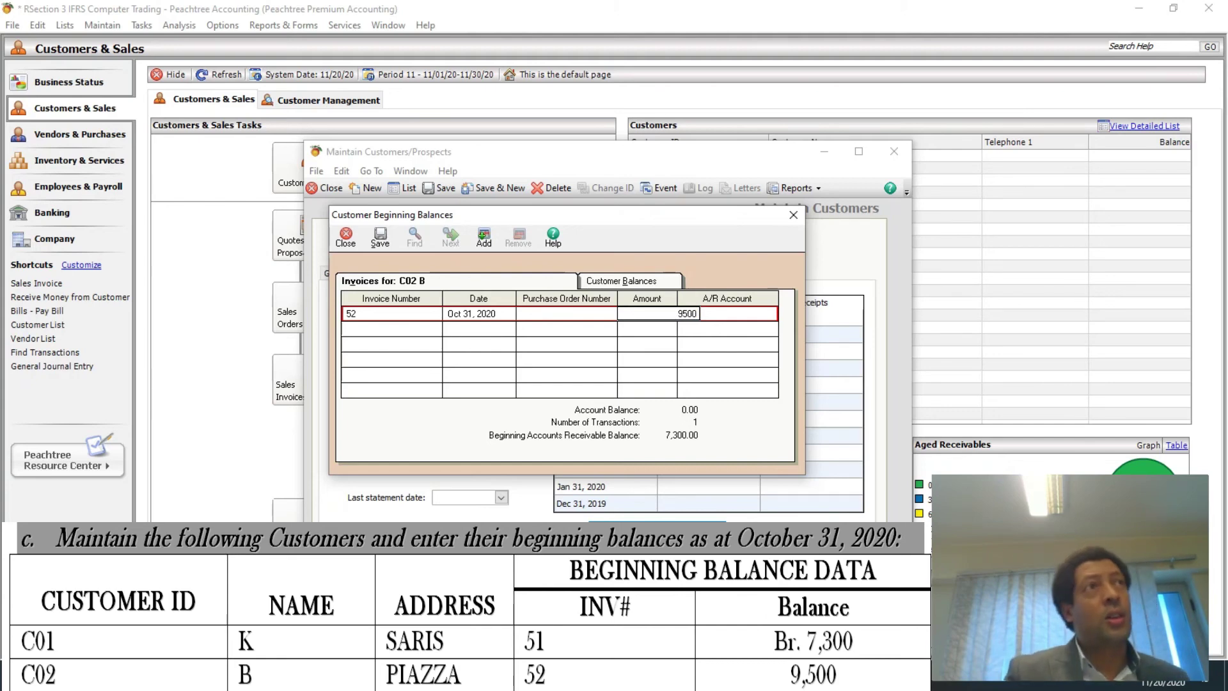
pyautogui.press('Tab')
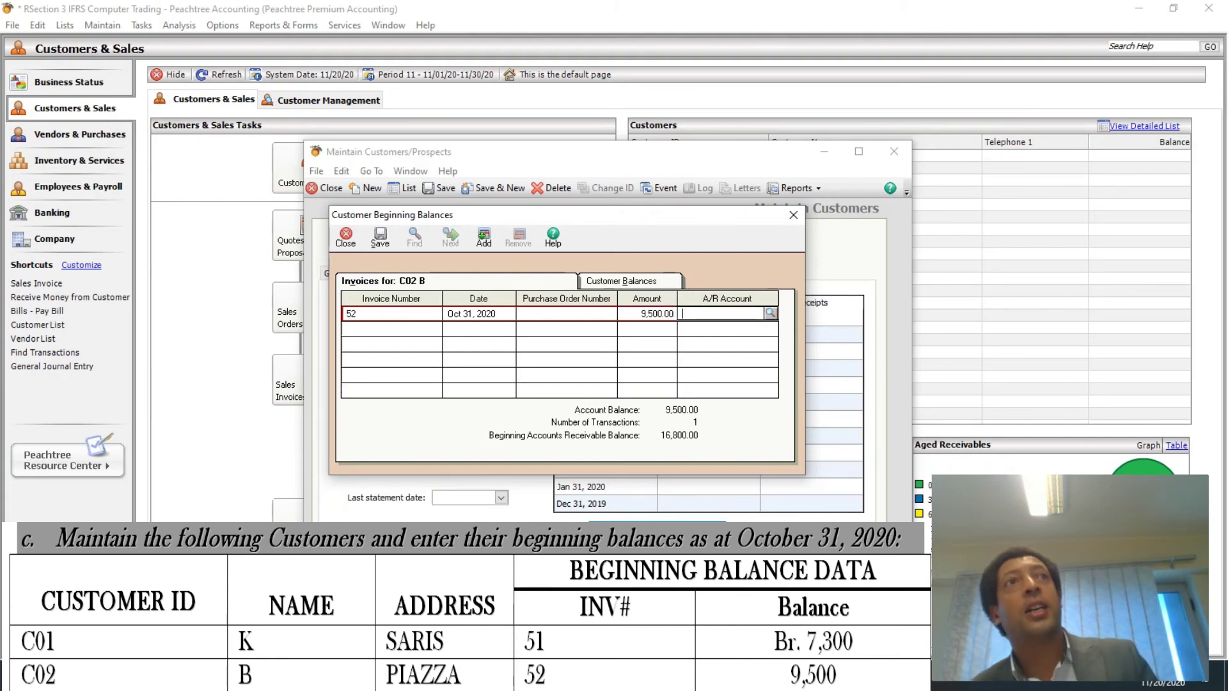
pyautogui.write('1140')
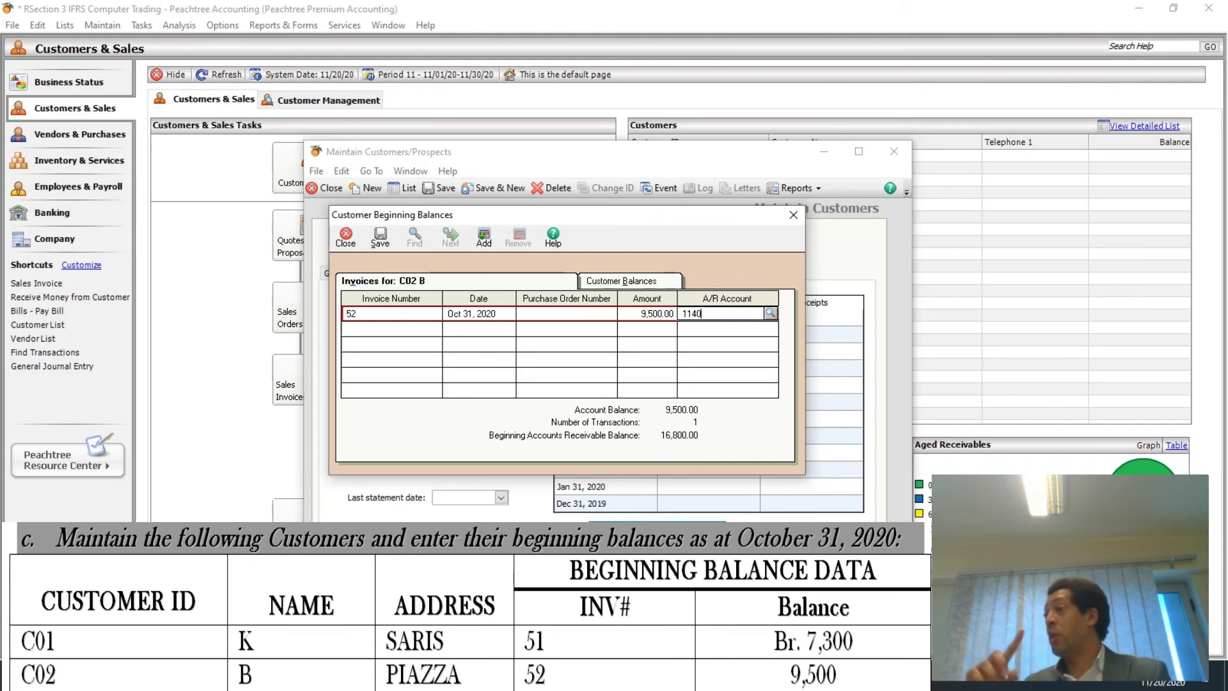
# Check invoice 52 against the customer balances list and save the beginning balances.
pyautogui.hotkey('alt', 'b')
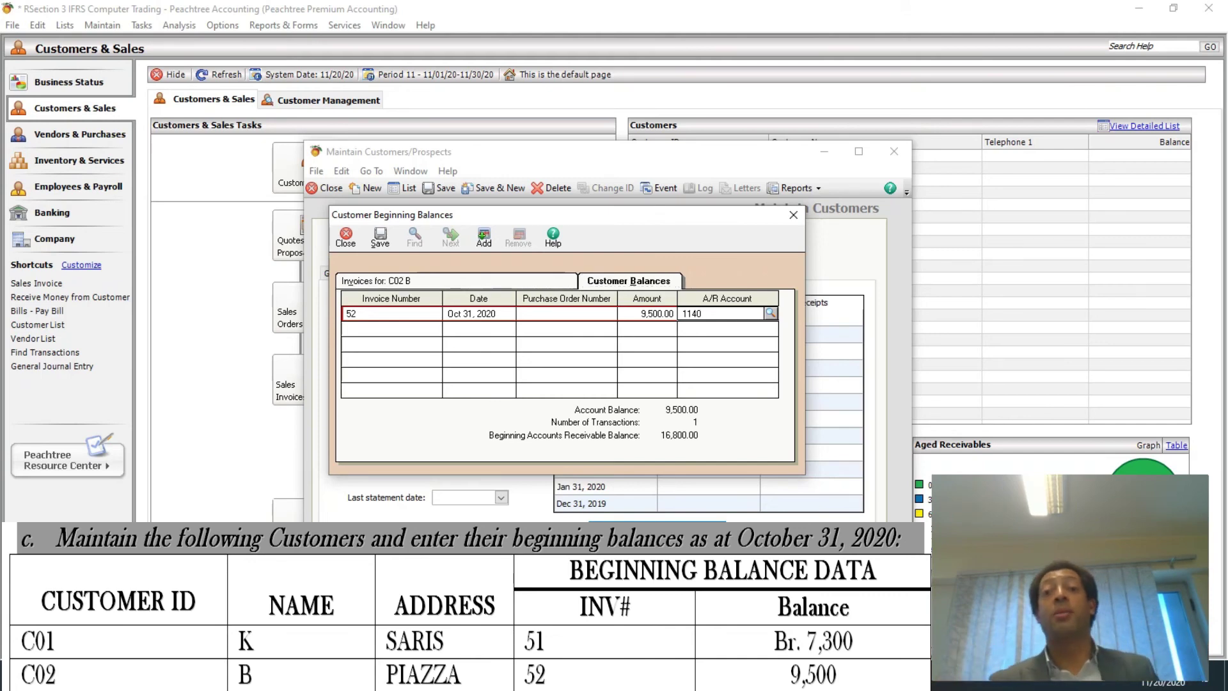
pyautogui.hotkey('alt', 'v')
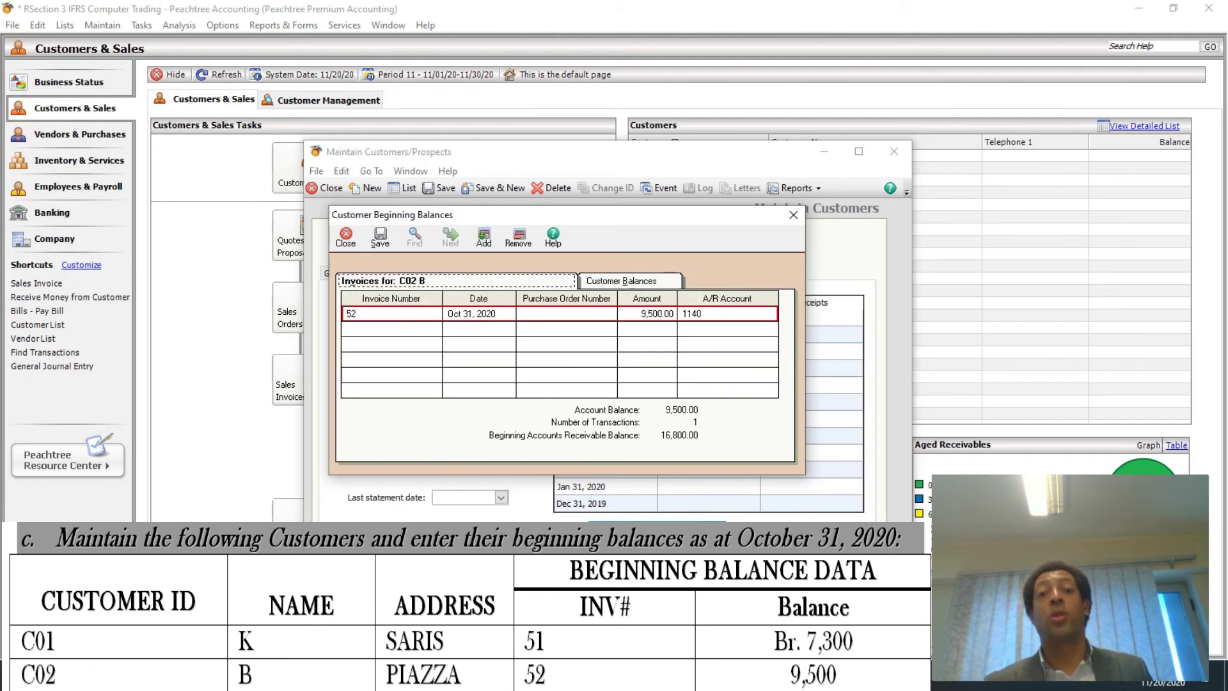
pyautogui.hotkey('alt', 'b')
pyautogui.hotkey('alt', 'v')
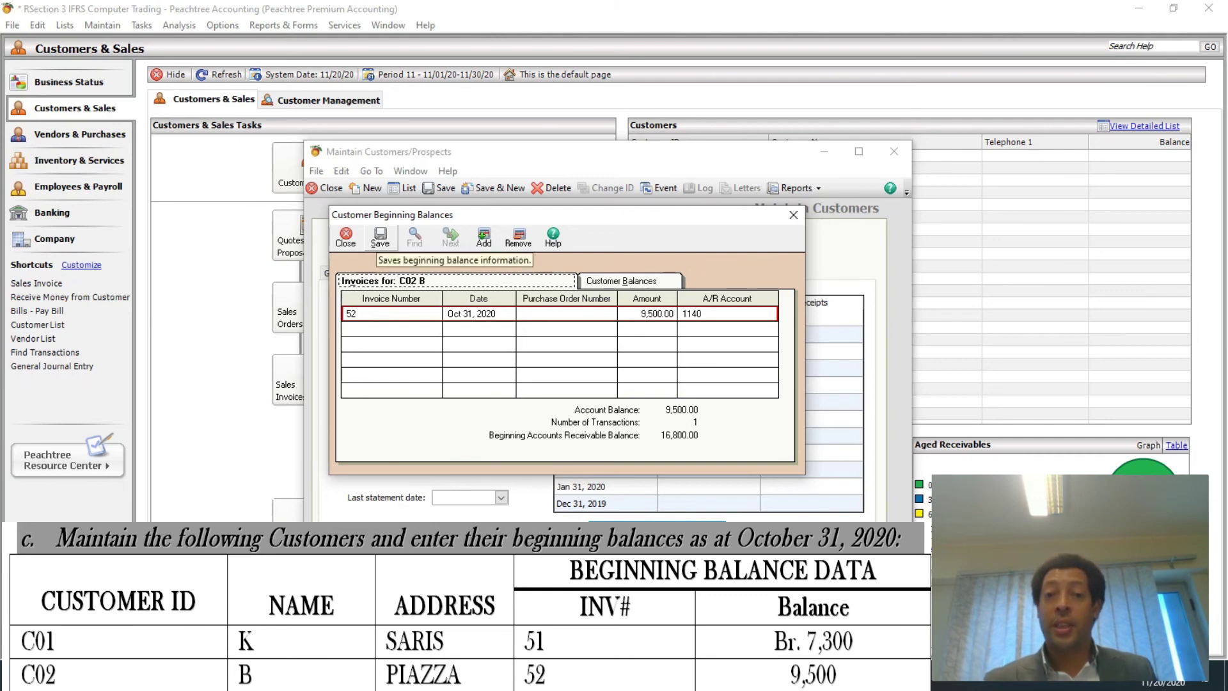
pyautogui.click(380, 238)
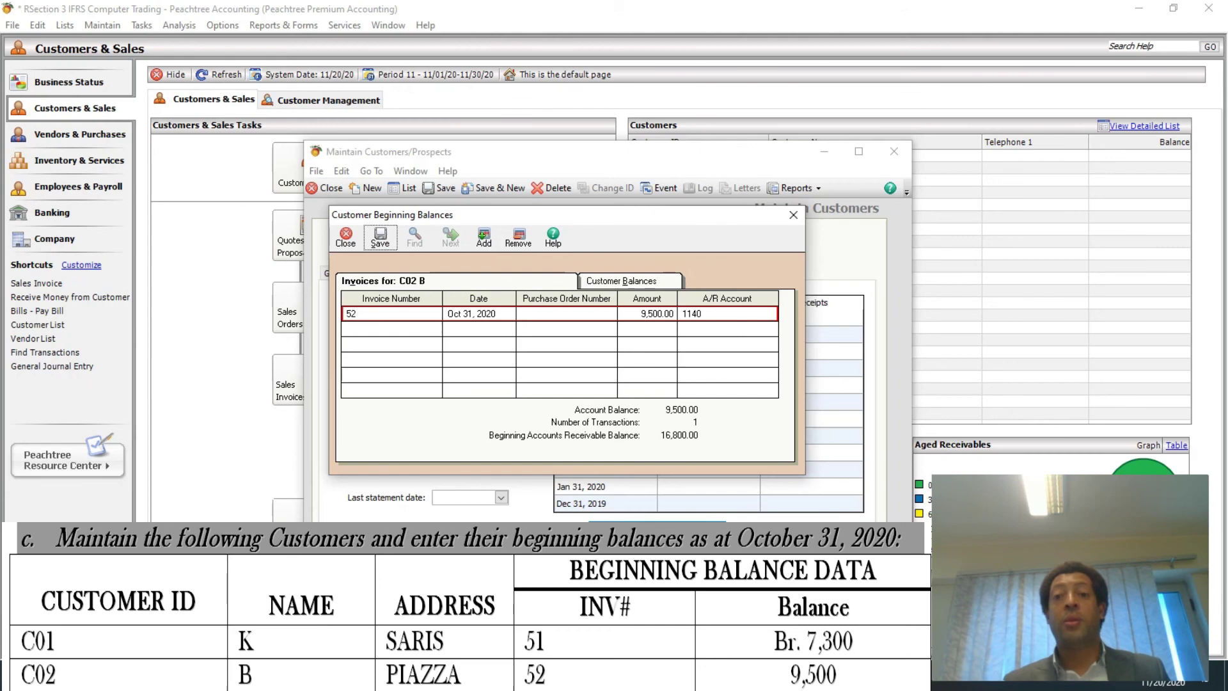
# Review both customers' balances, and close the beginning balances and customer maintenance windows.
pyautogui.click(621, 282)
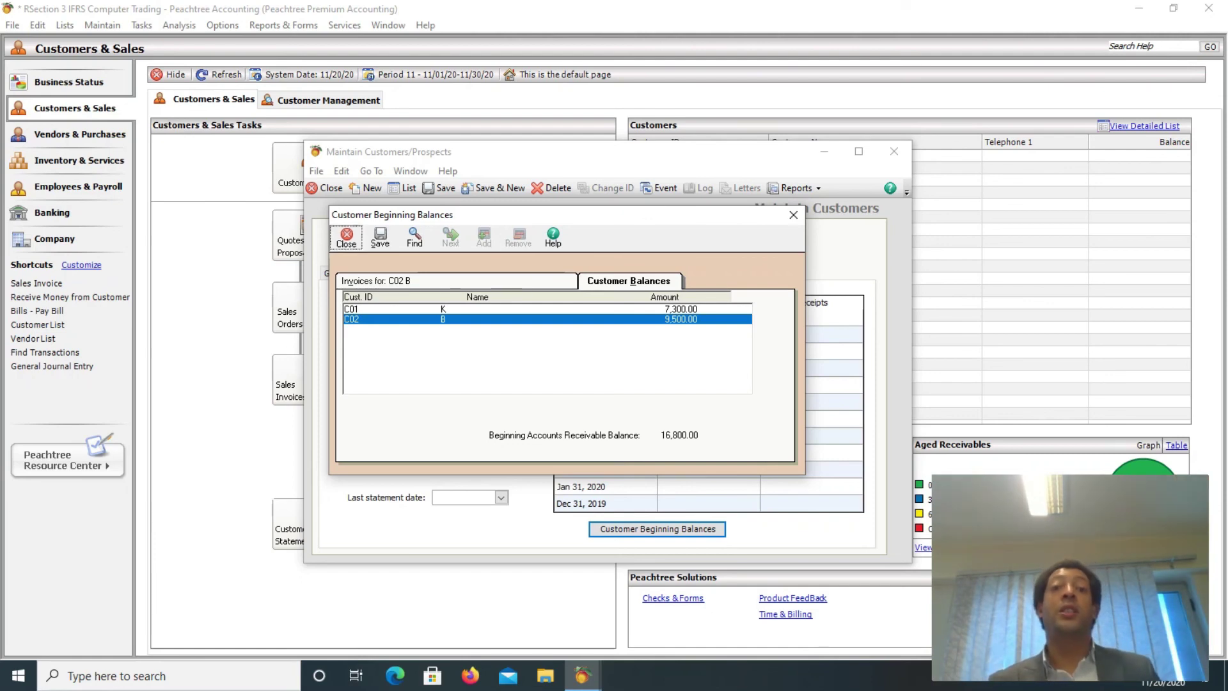
pyautogui.click(346, 238)
pyautogui.click(326, 187)
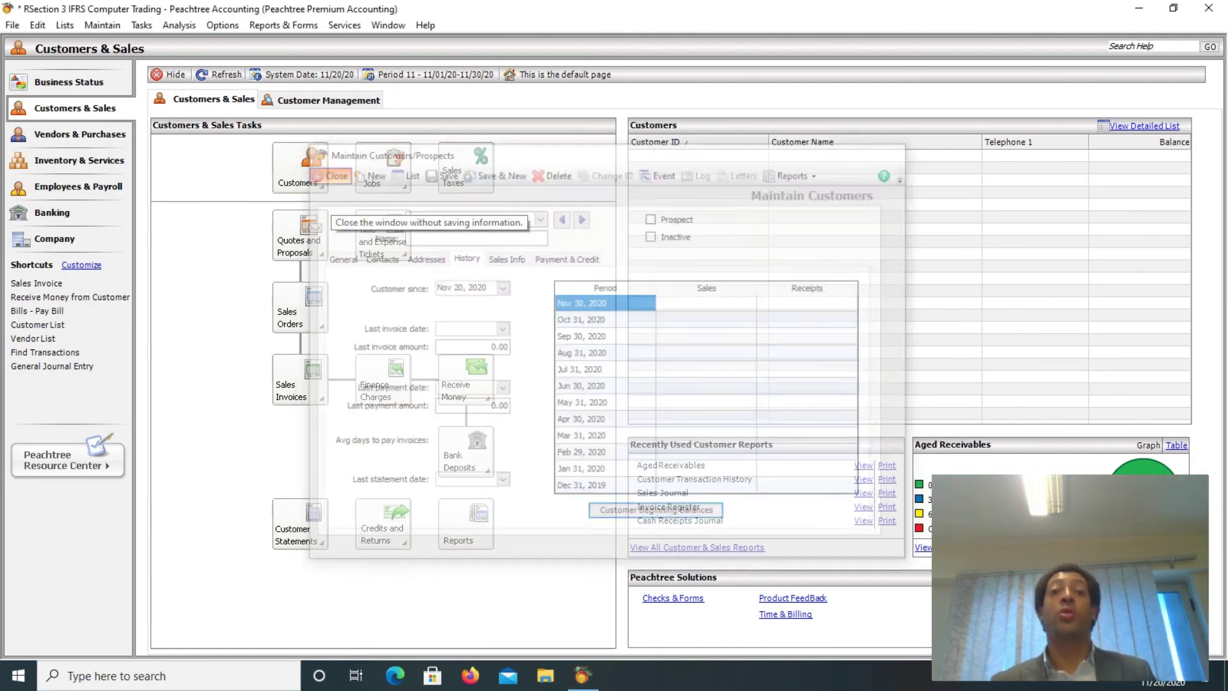